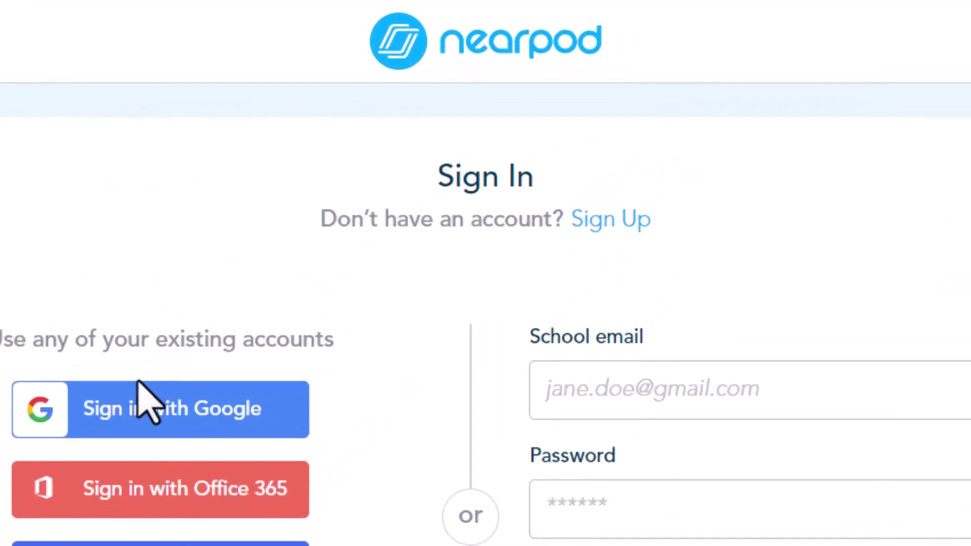
Start a new Nearpod sign-up with the Teacher role and continue with Google.
left_click(607, 219)
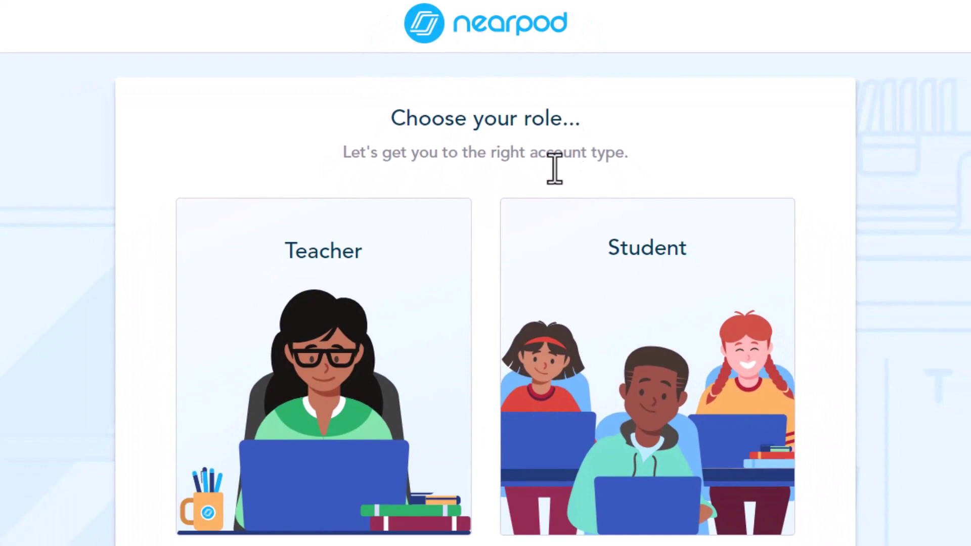
left_click(336, 354)
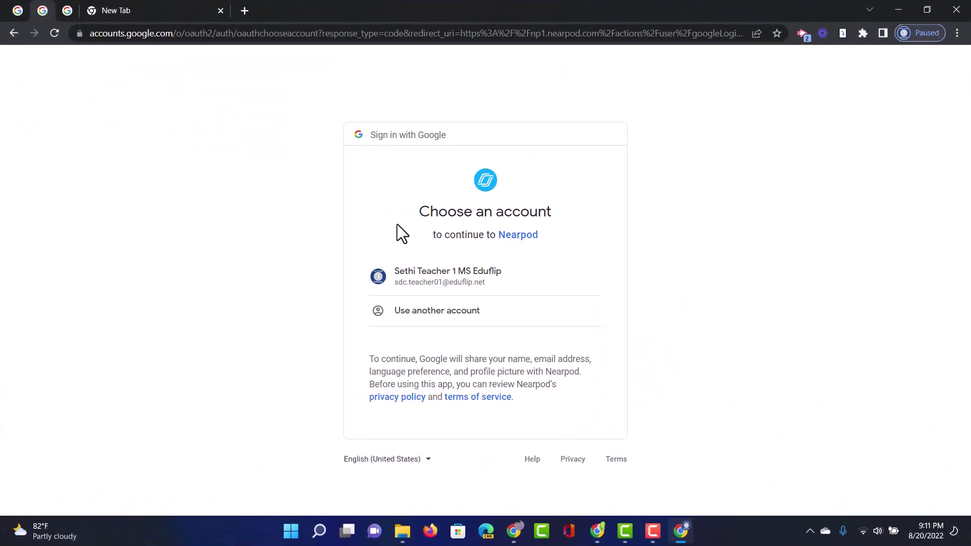
Continue to Nearpod with the listed Google teacher account.
left_click(449, 287)
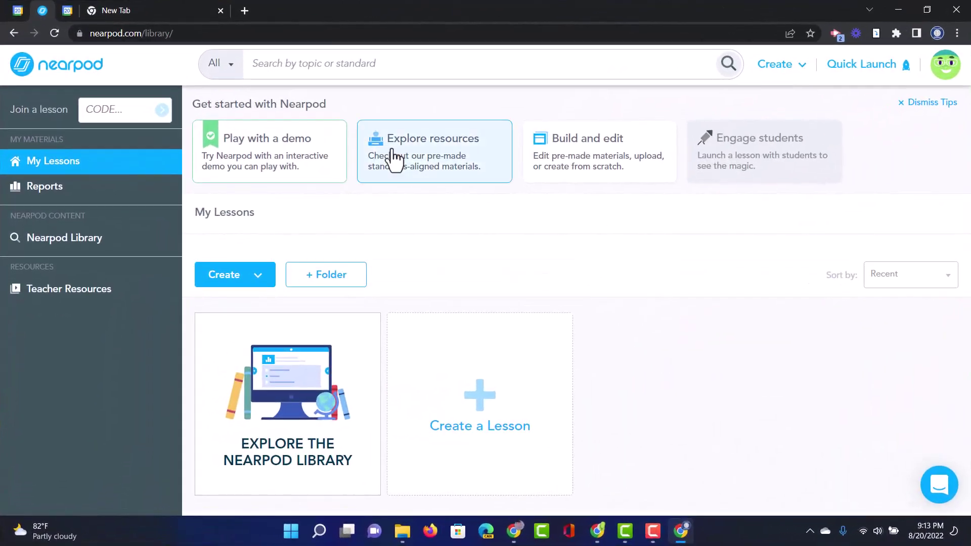
left_click(263, 146)
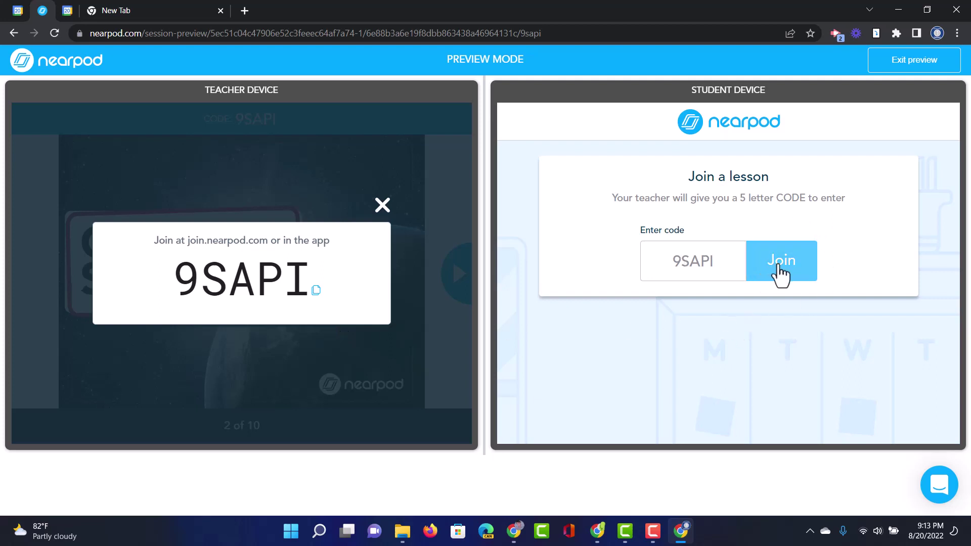
Join the demo as the student and advance to slide 3, Lesson Objectives.
left_click(782, 268)
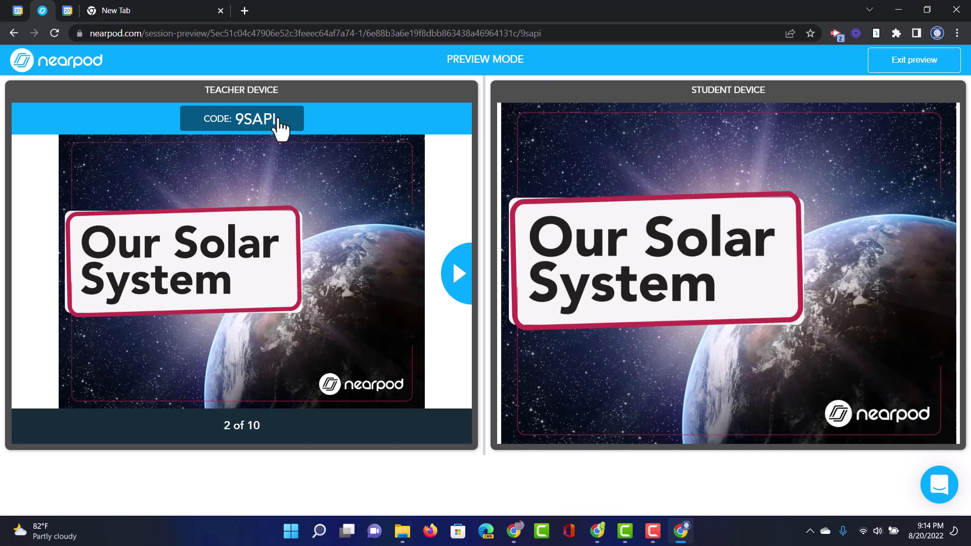
left_click(459, 277)
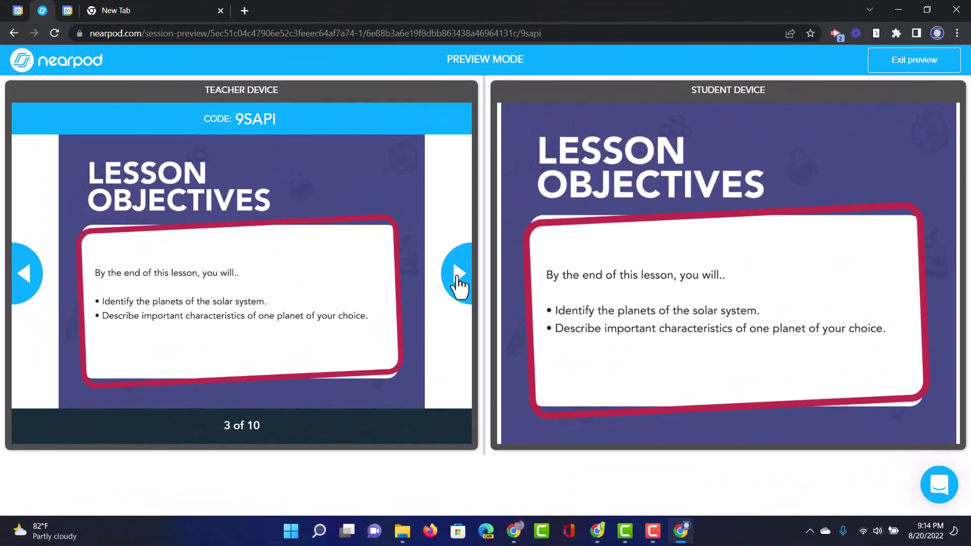
On slide 4's open-ended question, submit a student answer saying the Sun is at the centre.
left_click(459, 275)
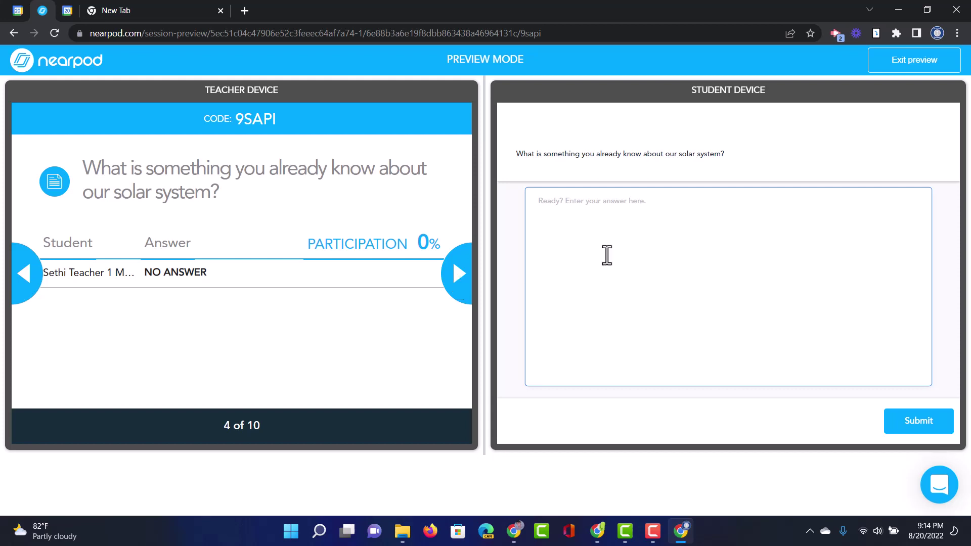
left_click(683, 267)
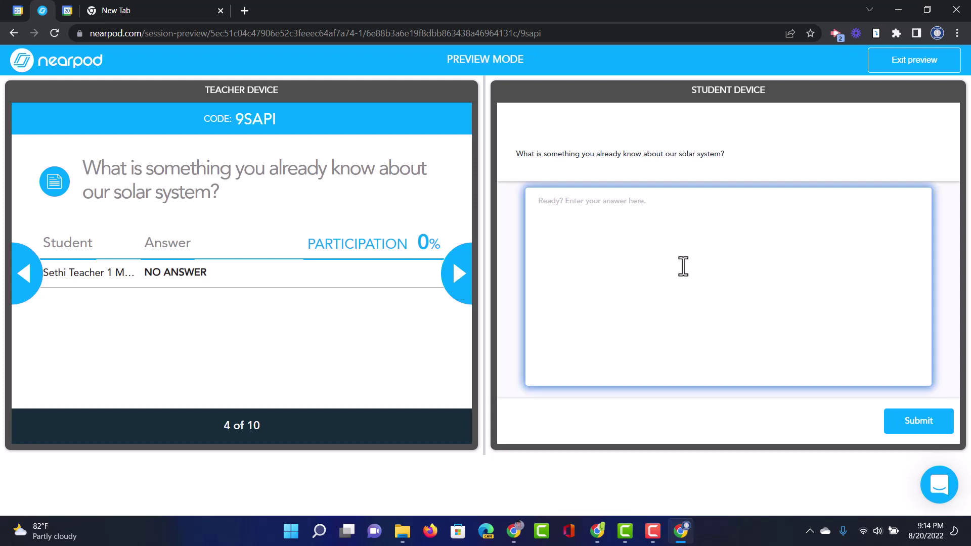
type("I")
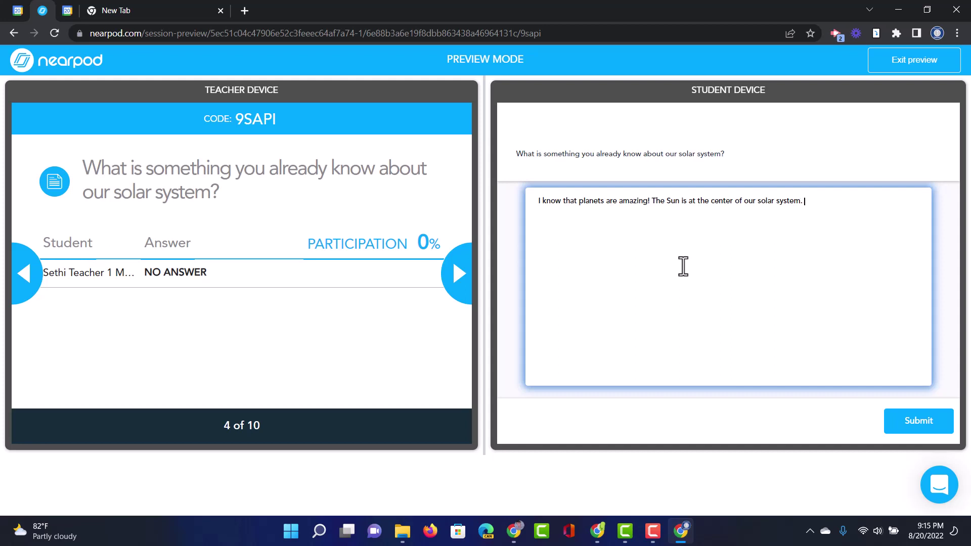
left_click(919, 434)
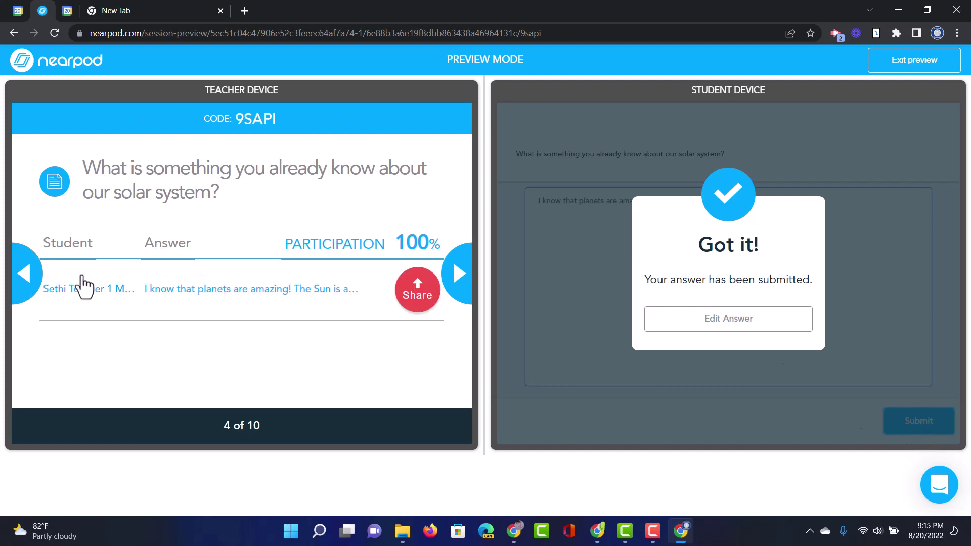
Open the student's full answer, unshare it from the class, and close the details.
left_click(272, 290)
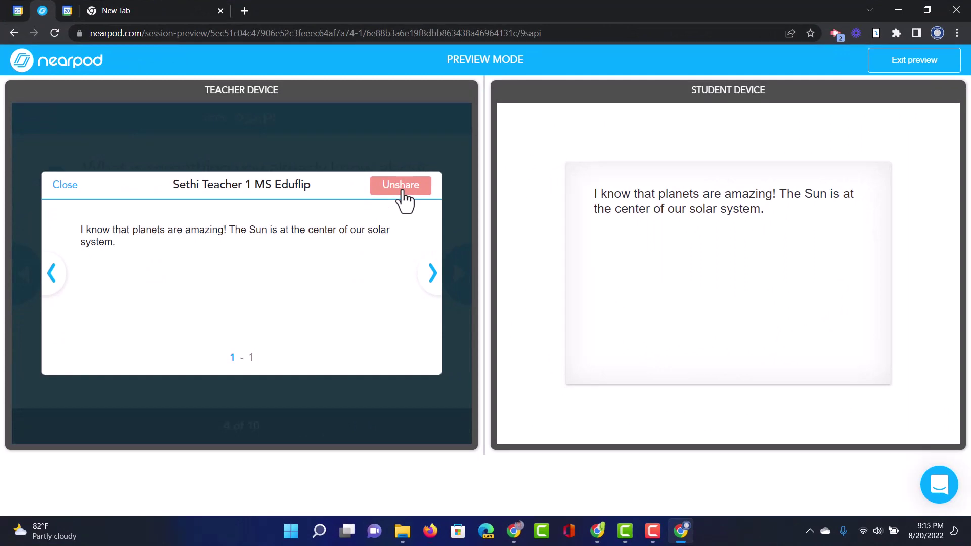
left_click(402, 187)
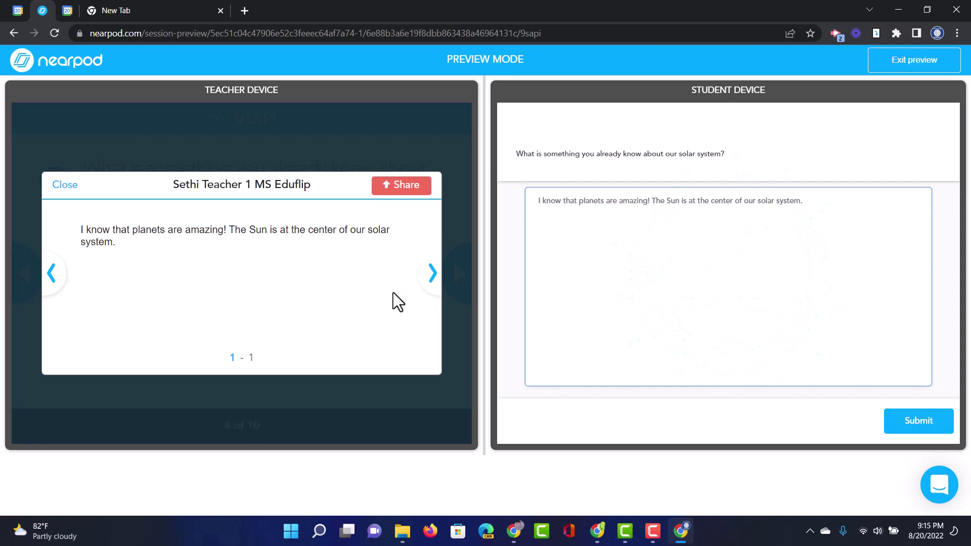
left_click(339, 406)
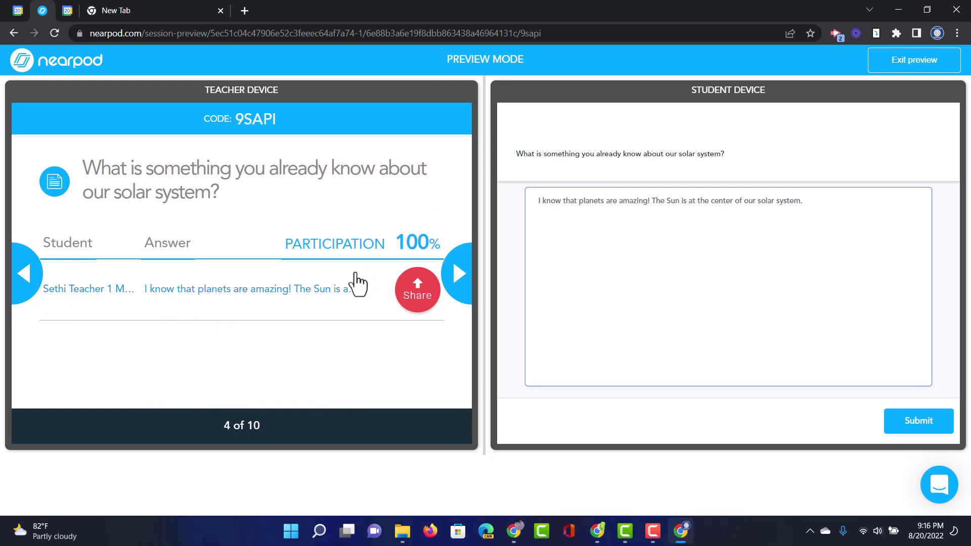
Advance to slide 5's Matching Pairs activity and start its 30-second round.
left_click(460, 276)
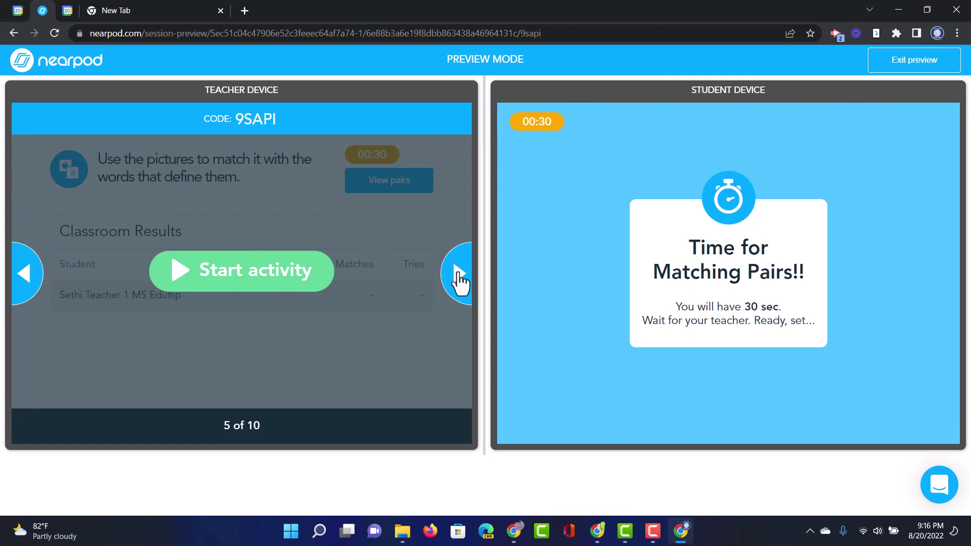
left_click(273, 289)
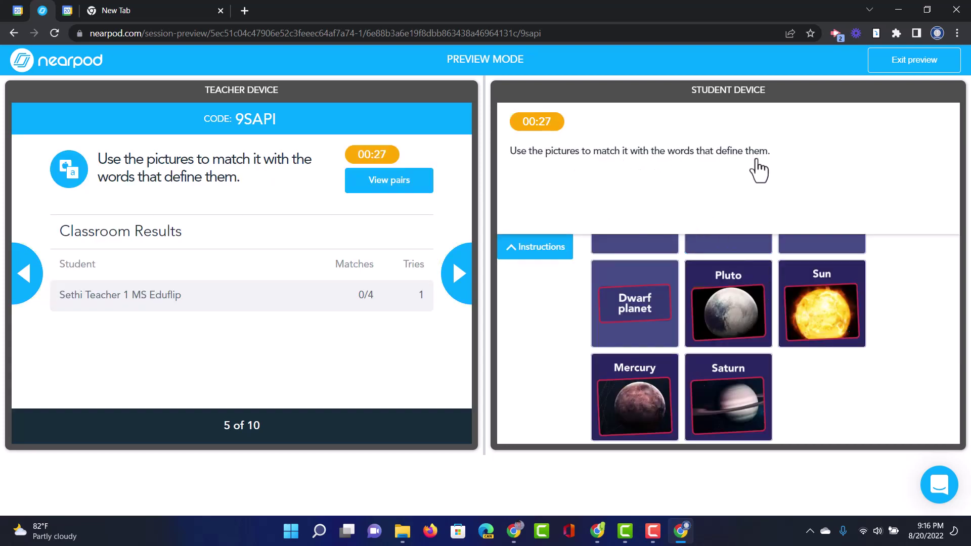
Match Star with the Sun, Pluto with Dwarf planet and Mercury with Terrestrial planet before time runs out.
left_click(536, 253)
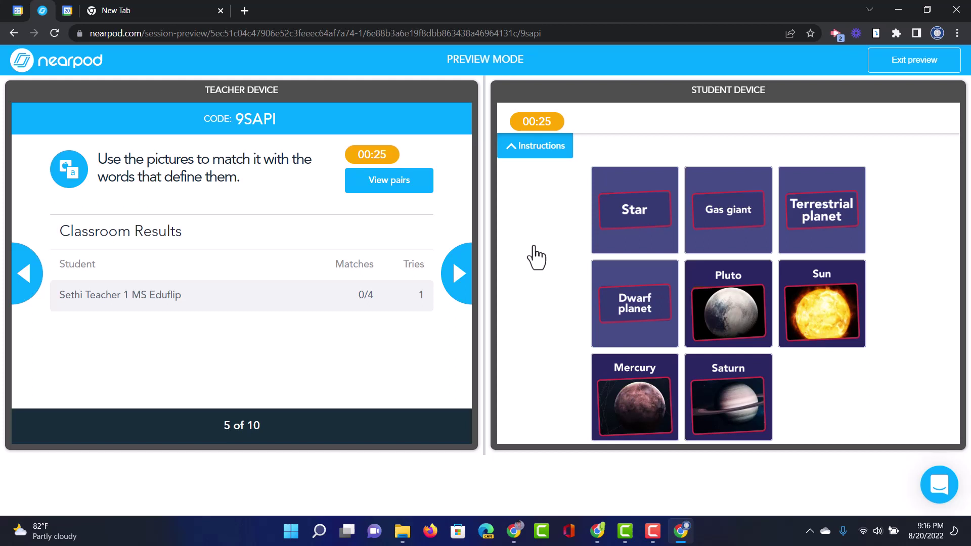
left_click(657, 231)
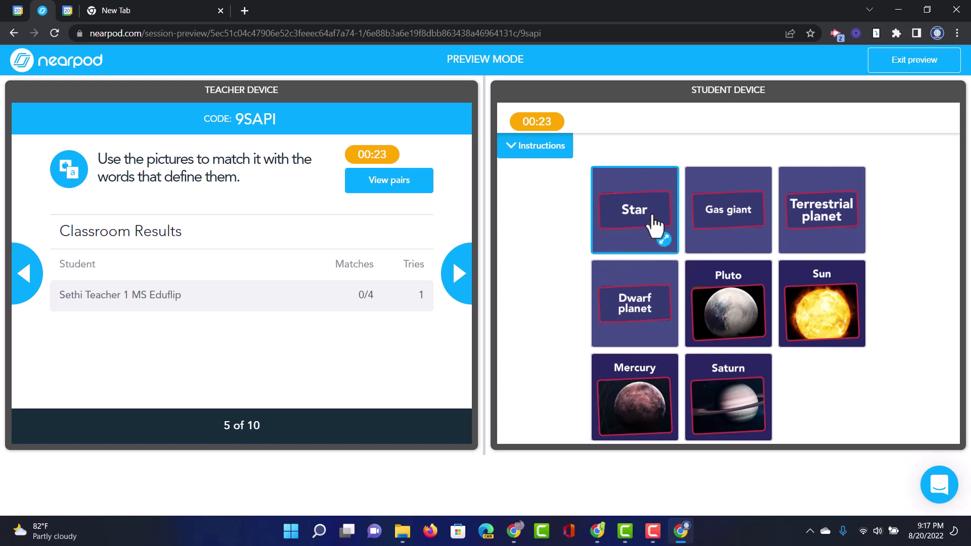
left_click(837, 326)
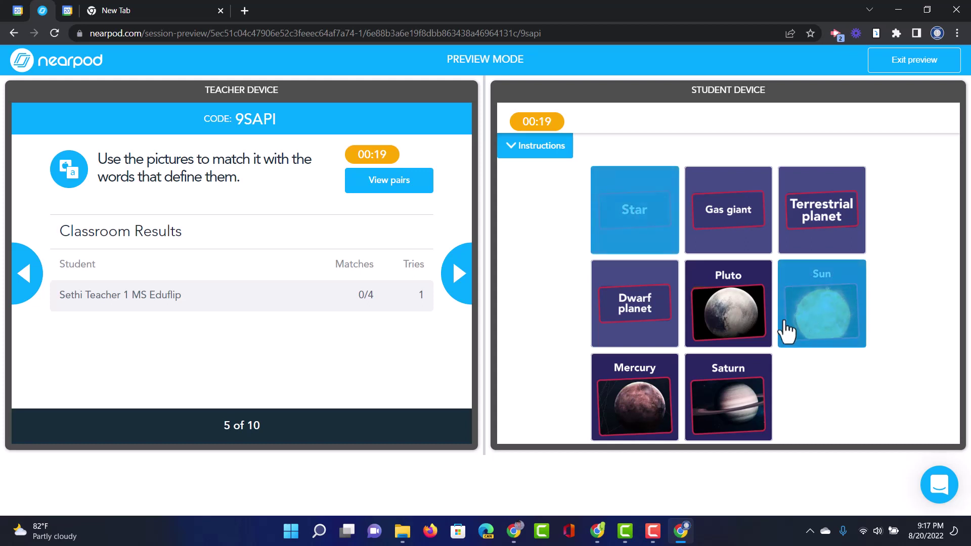
left_click(735, 313)
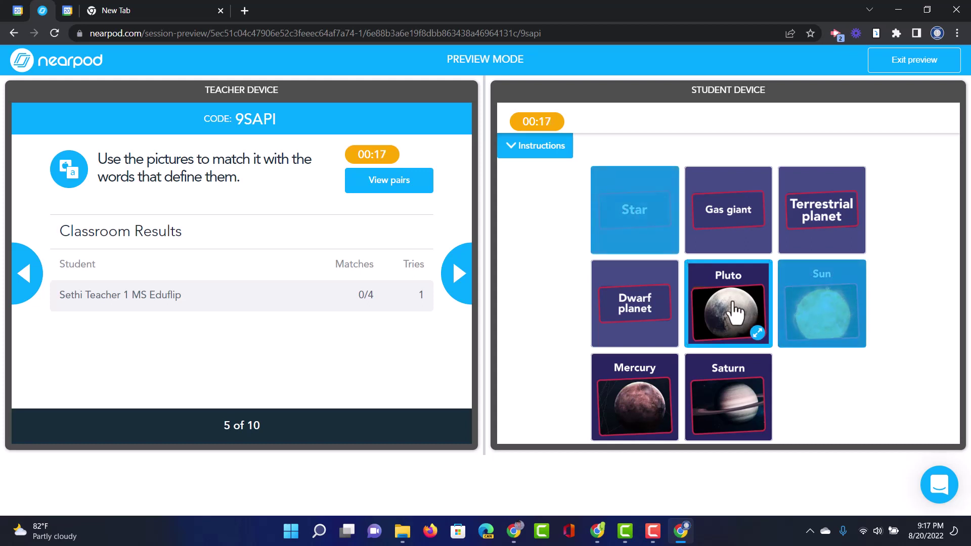
left_click(627, 324)
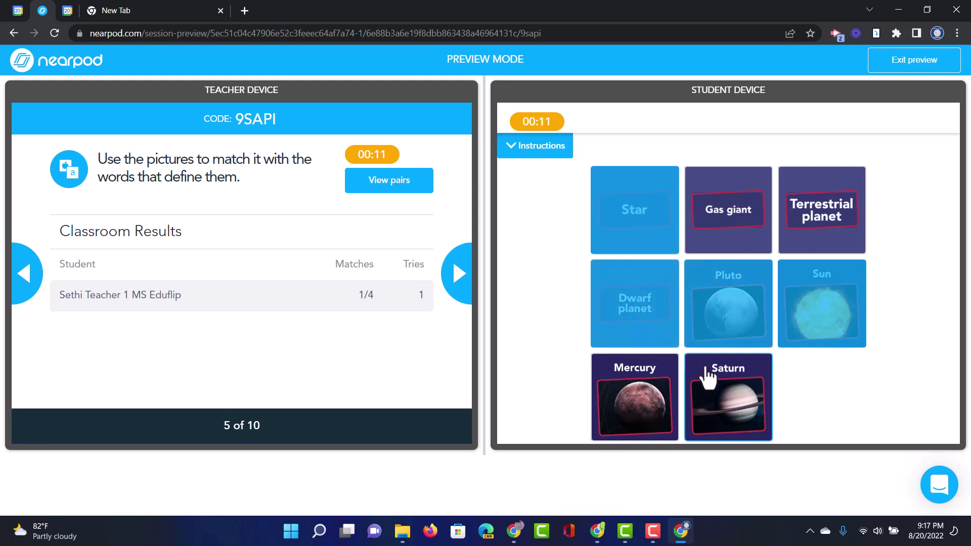
left_click(726, 395)
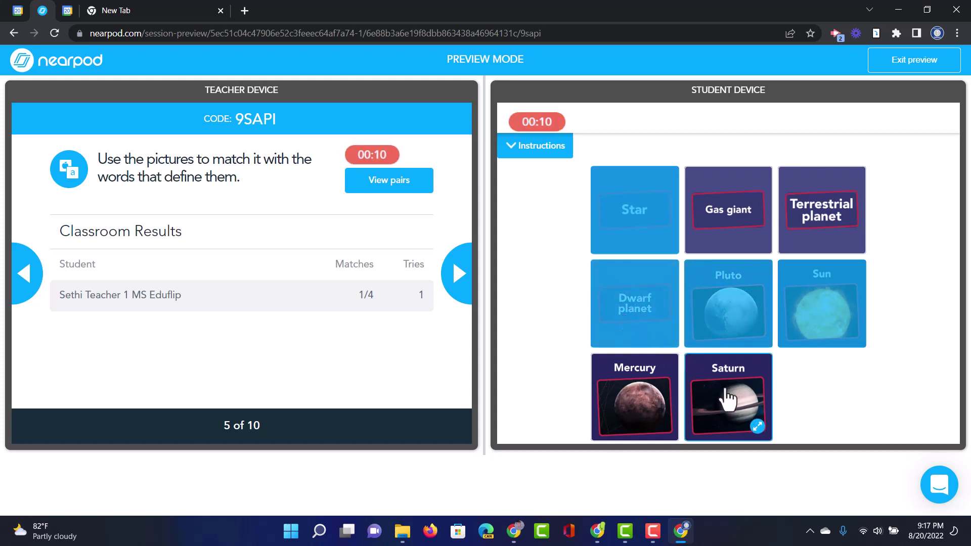
left_click(827, 220)
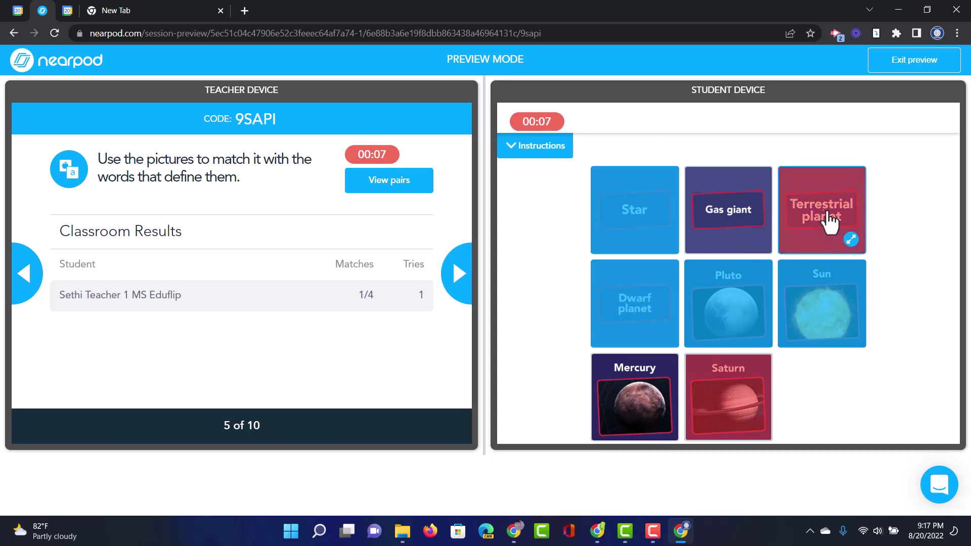
left_click(730, 211)
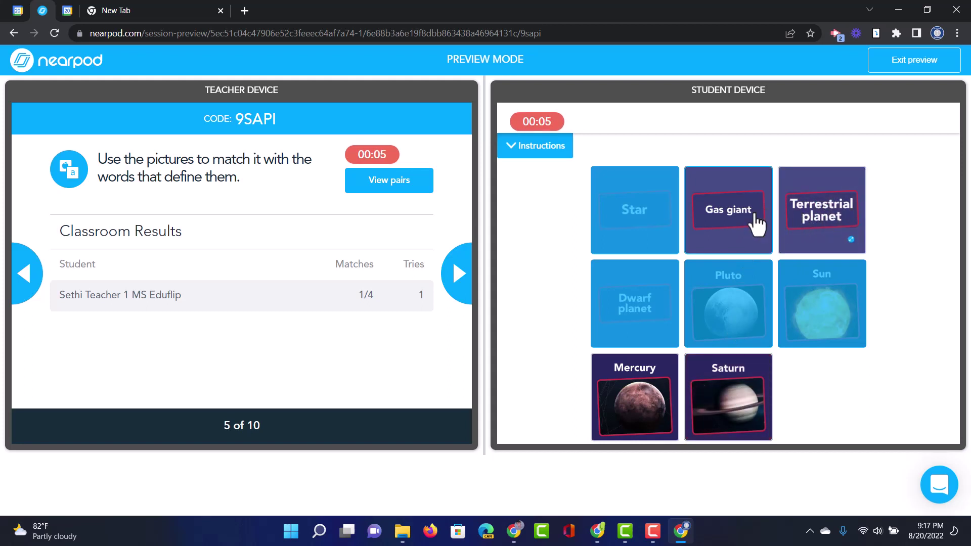
left_click(807, 220)
left_click(632, 402)
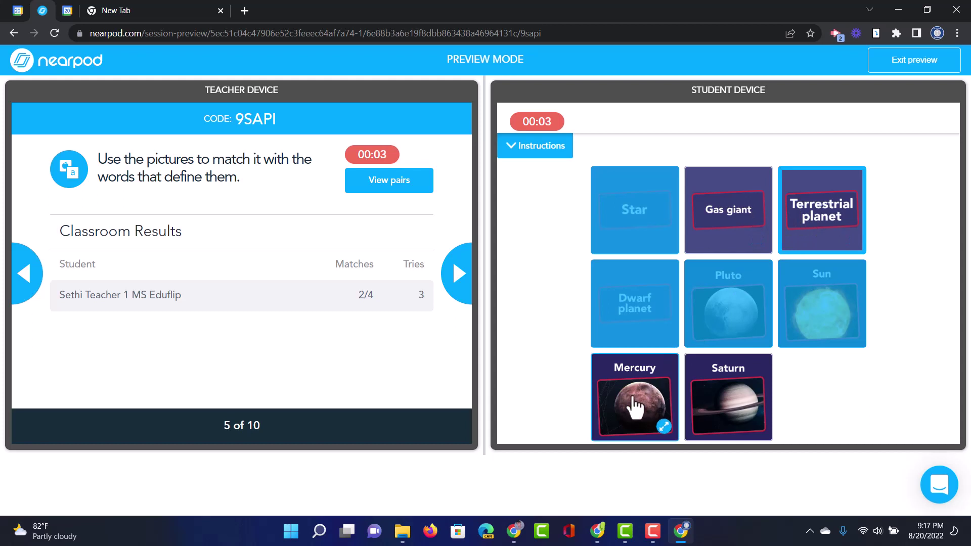
left_click(725, 407)
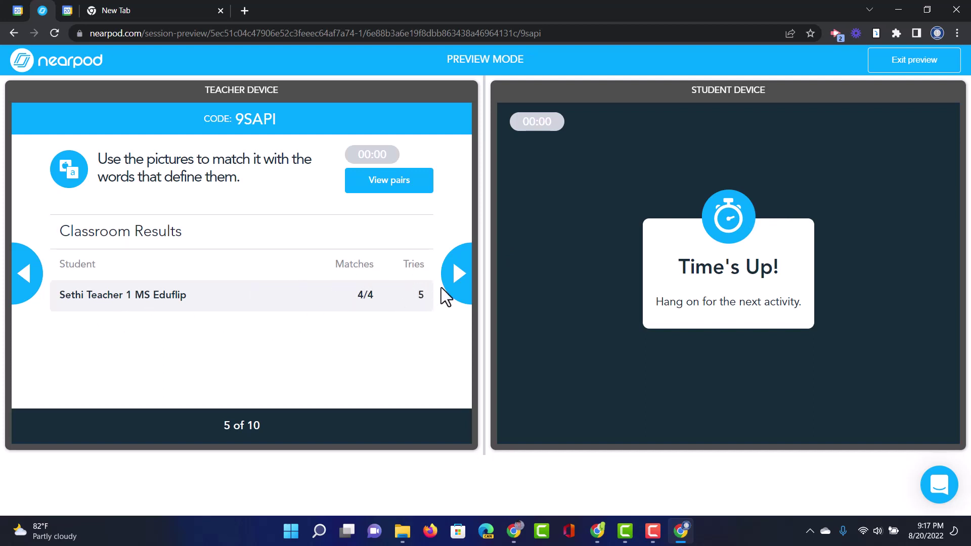
Go to slide 6's planet-labelling drawing, hide its instructions, and make a first pencil mark.
left_click(457, 276)
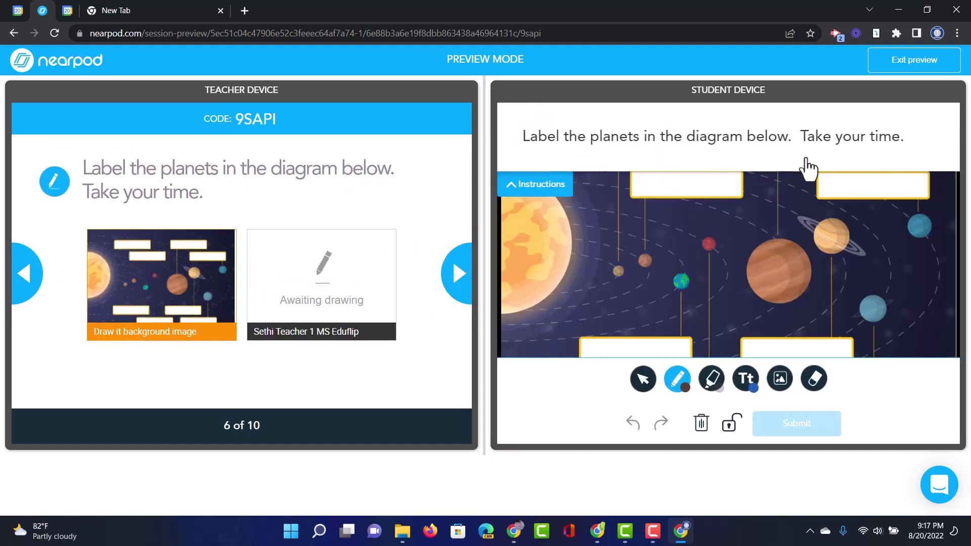
left_click(539, 185)
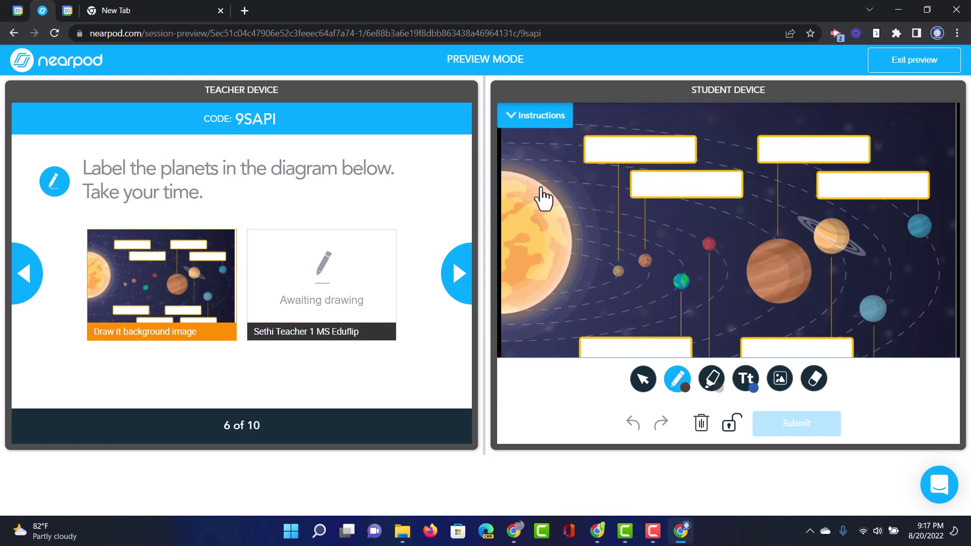
left_click(612, 160)
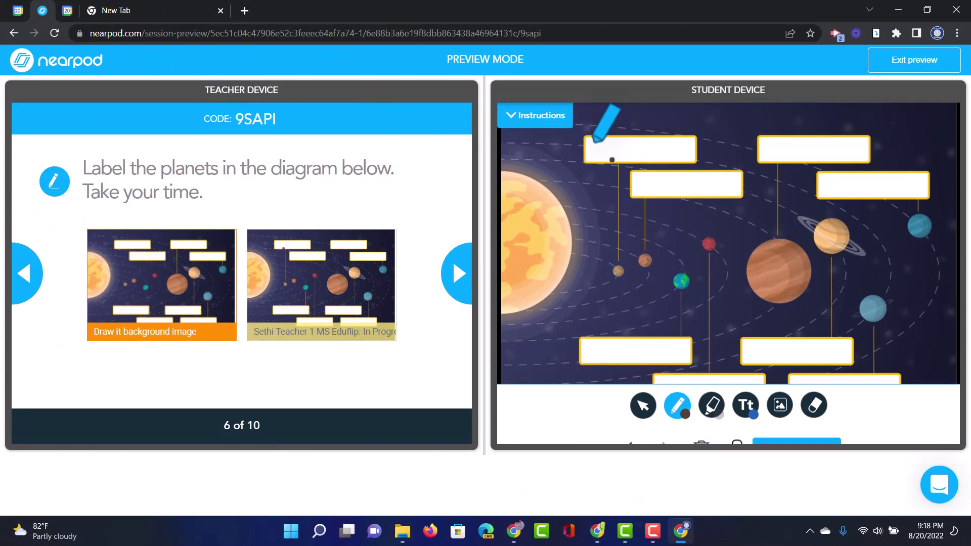
Scribble in the top-left label box and add a 'Venus' text box on the second label box.
left_click_drag(595, 144, 624, 152)
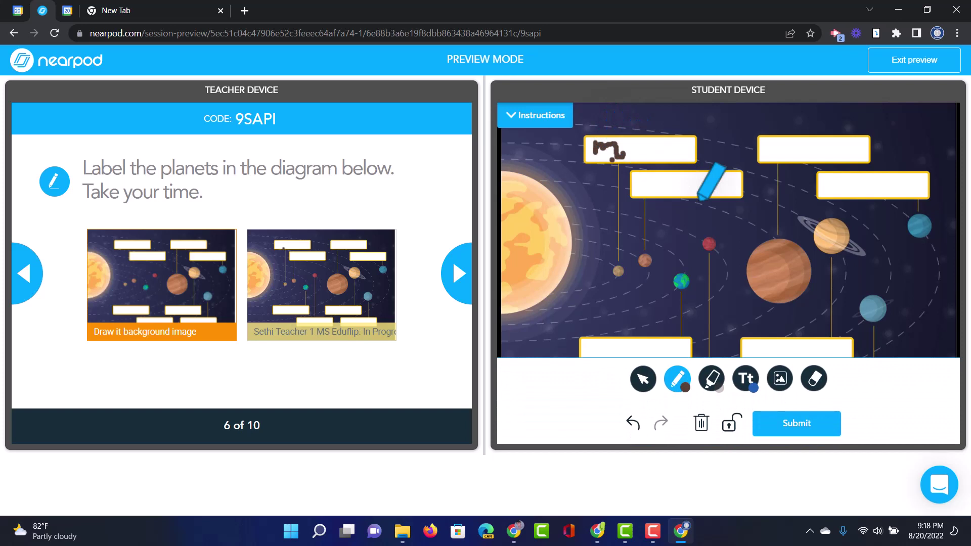
left_click(743, 383)
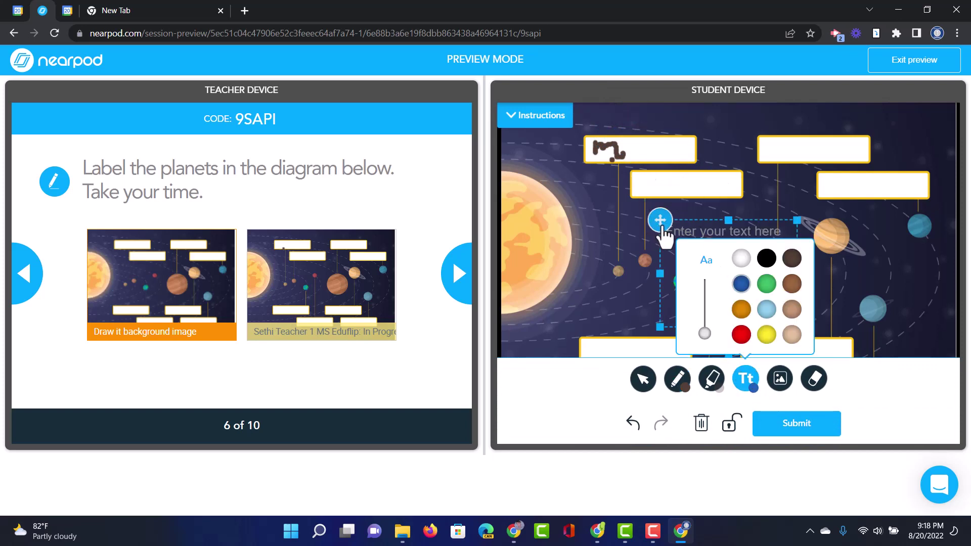
left_click_drag(660, 220, 637, 174)
left_click(675, 191)
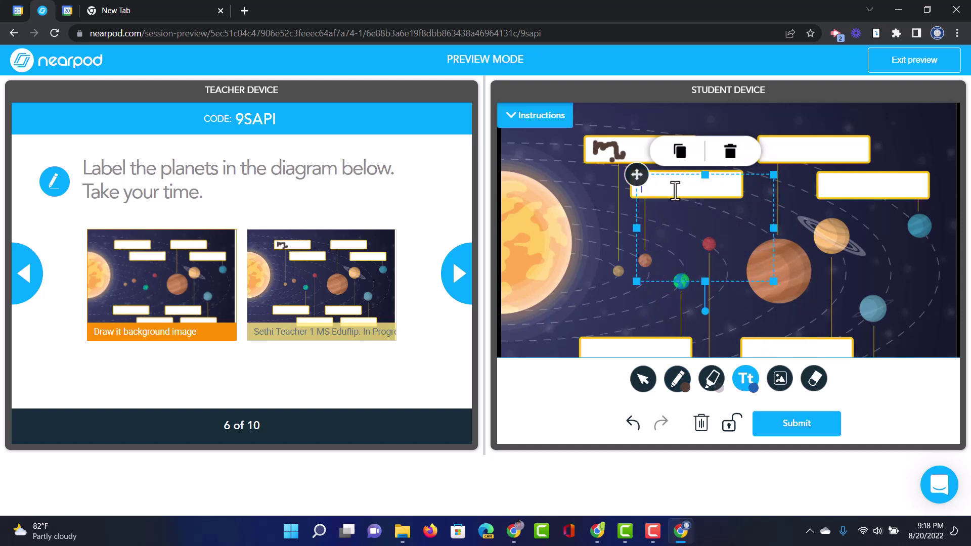
type("Menus")
Copy the Venus label to the top-right box, change it to 'Jupiter', and submit the drawing.
left_click(680, 151)
left_click_drag(643, 183, 761, 142)
double_click(789, 149)
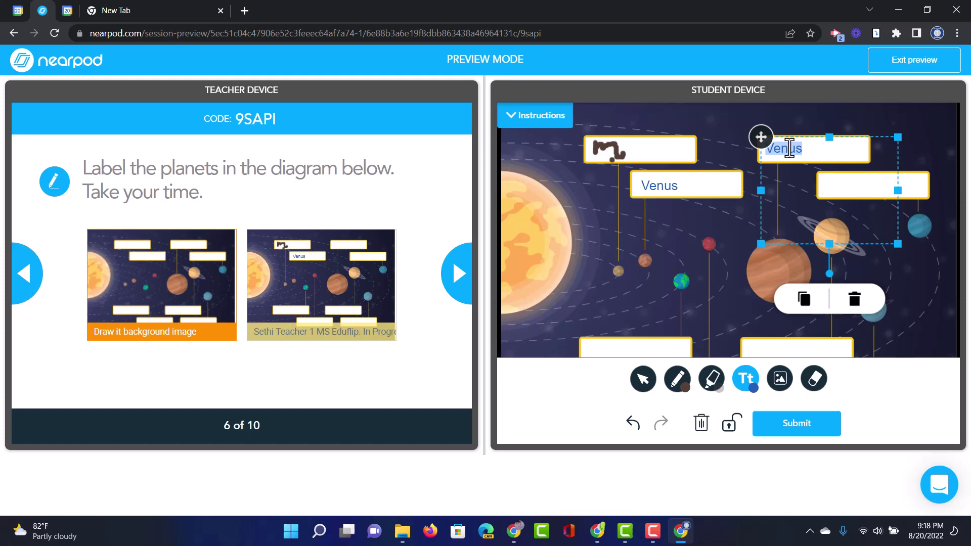
type("Jupiter")
left_click(815, 428)
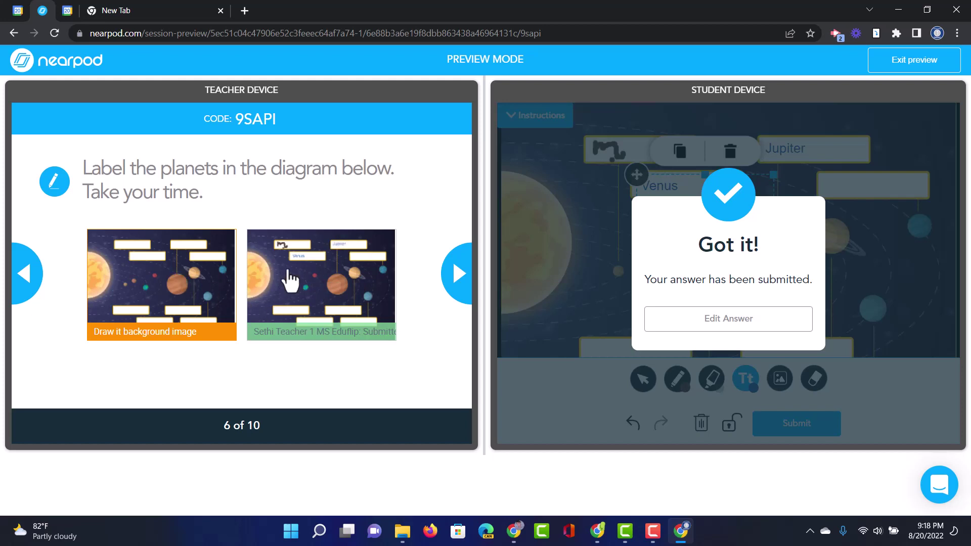
View the student's labelled drawing full size, share it to the student device, then unshare it.
left_click(297, 284)
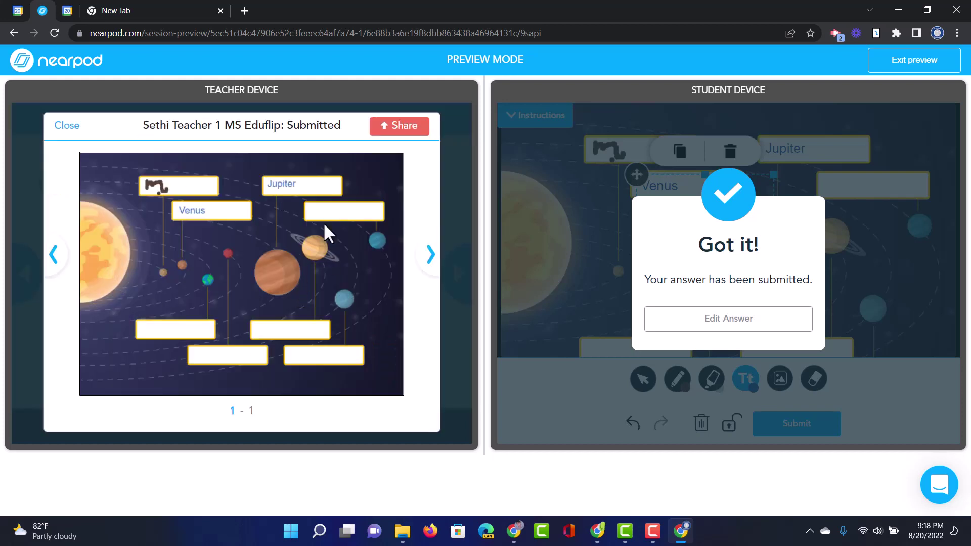
left_click(392, 132)
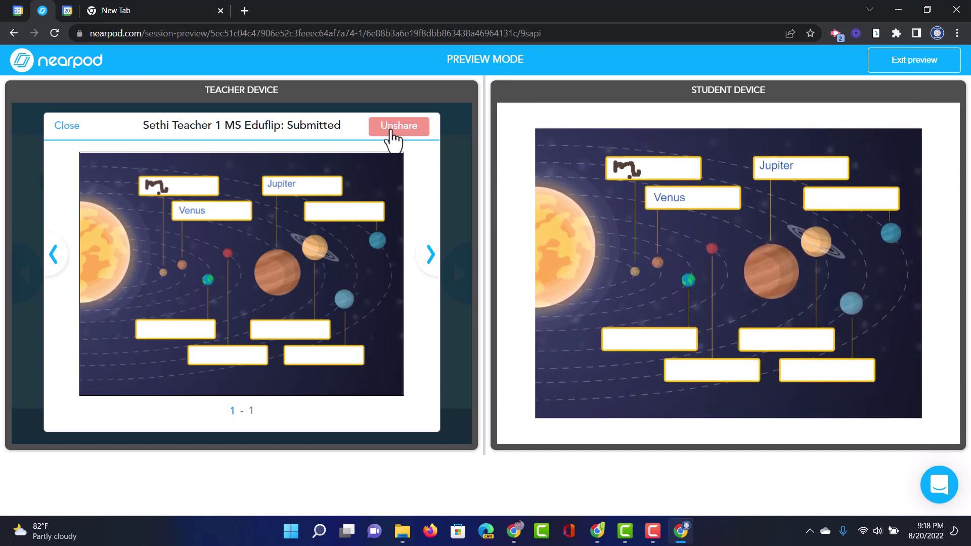
left_click(392, 132)
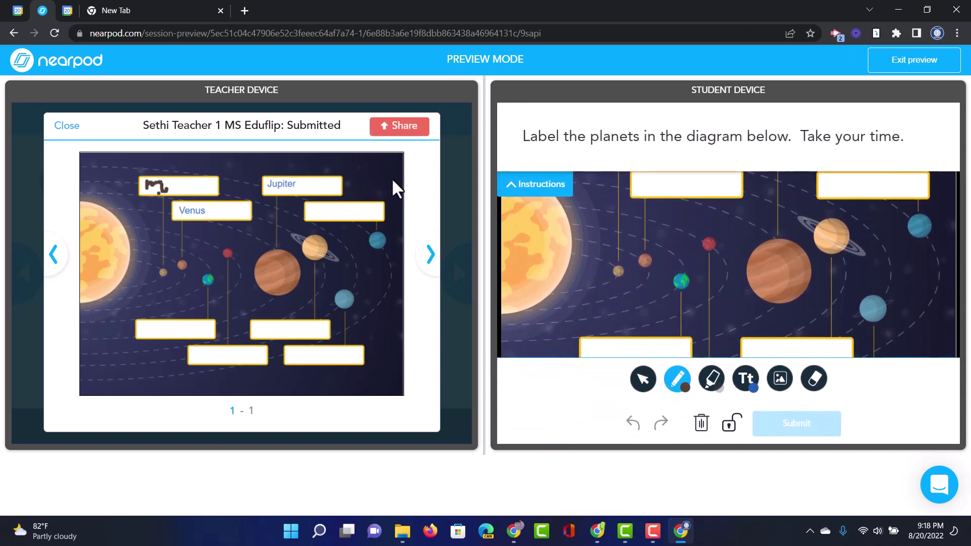
Close the submission viewer and advance past Key Points to the Exit Ticket Quiz.
left_click(75, 129)
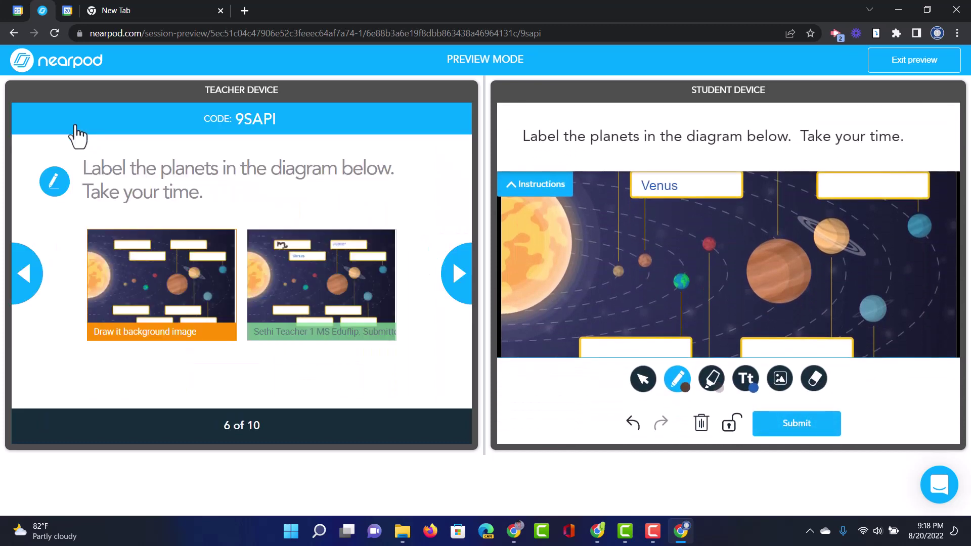
left_click(457, 276)
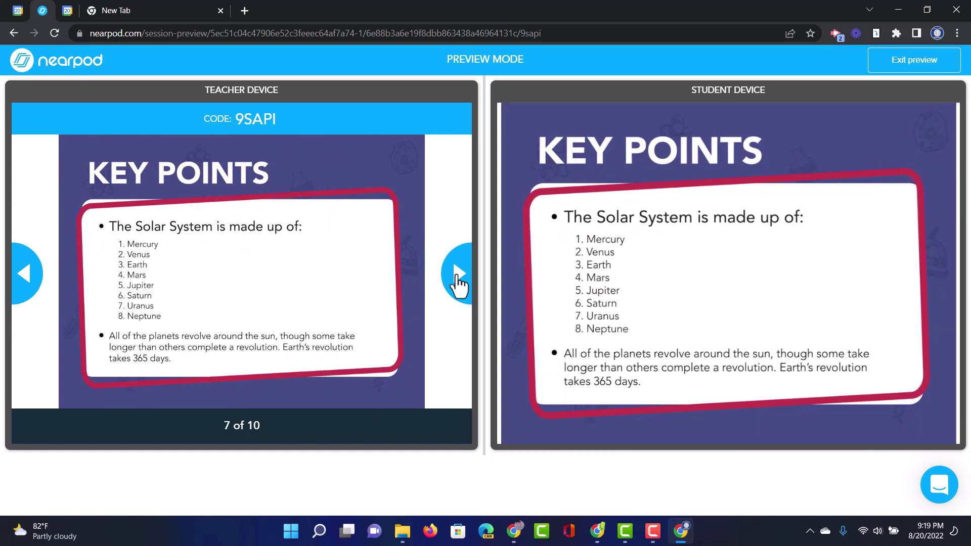
left_click(458, 277)
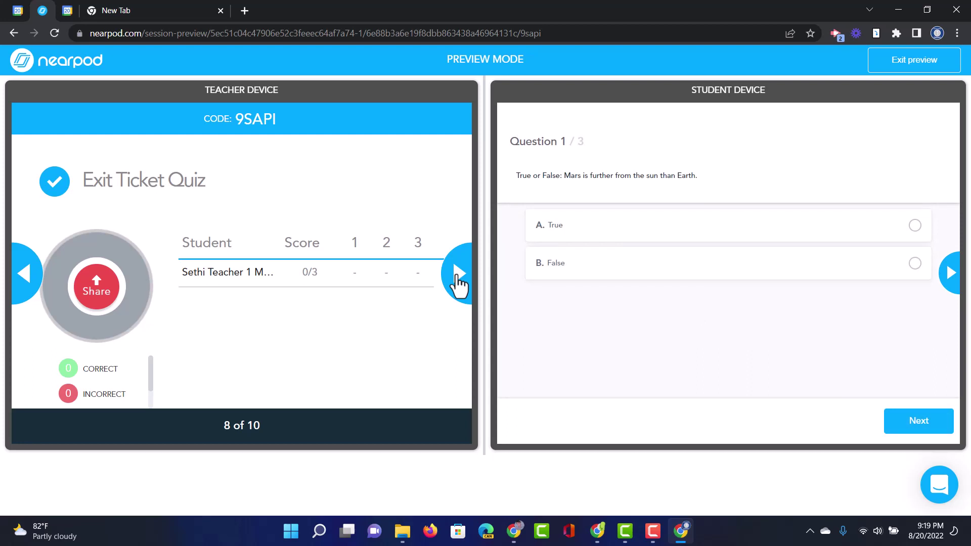
Answer the quiz True, 4 years and The Moon, submit, and advance to the poll.
left_click(763, 227)
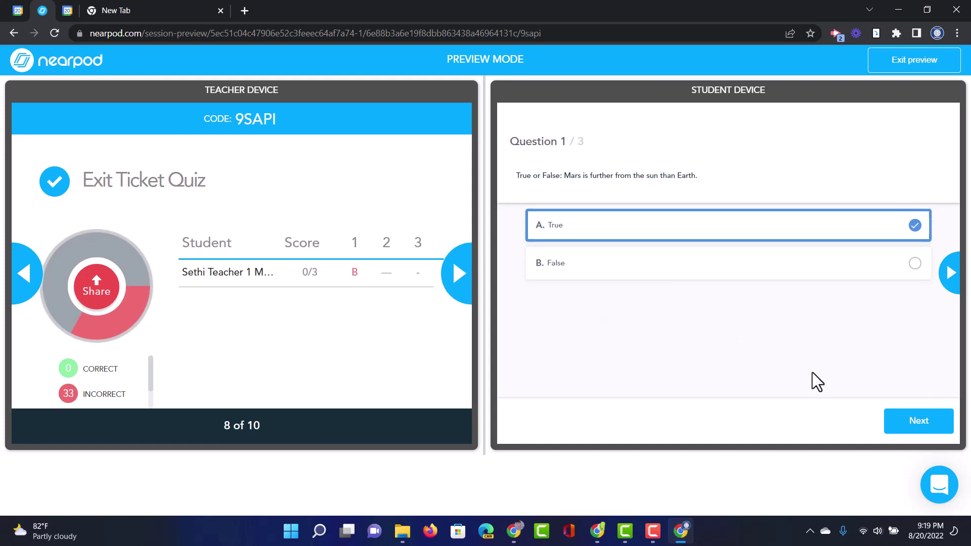
left_click(919, 424)
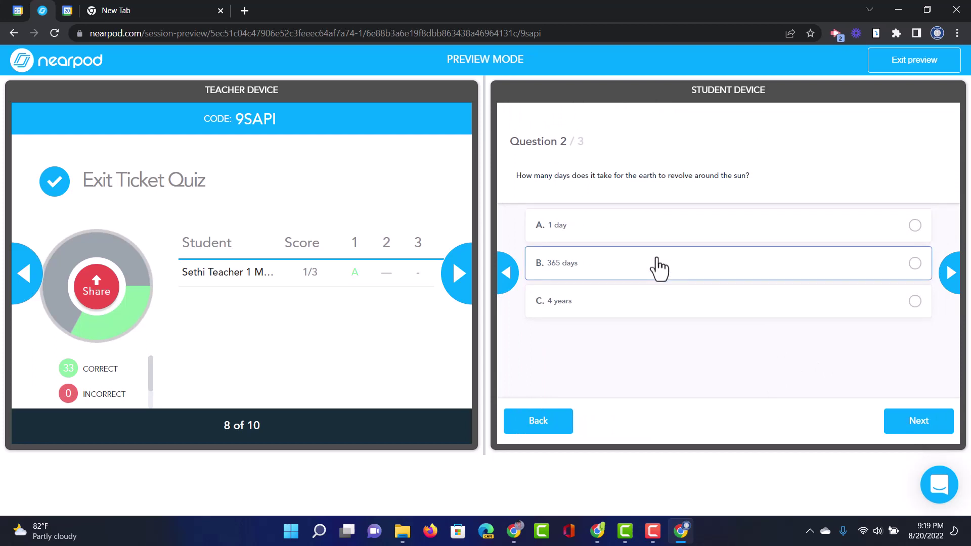
left_click(663, 322)
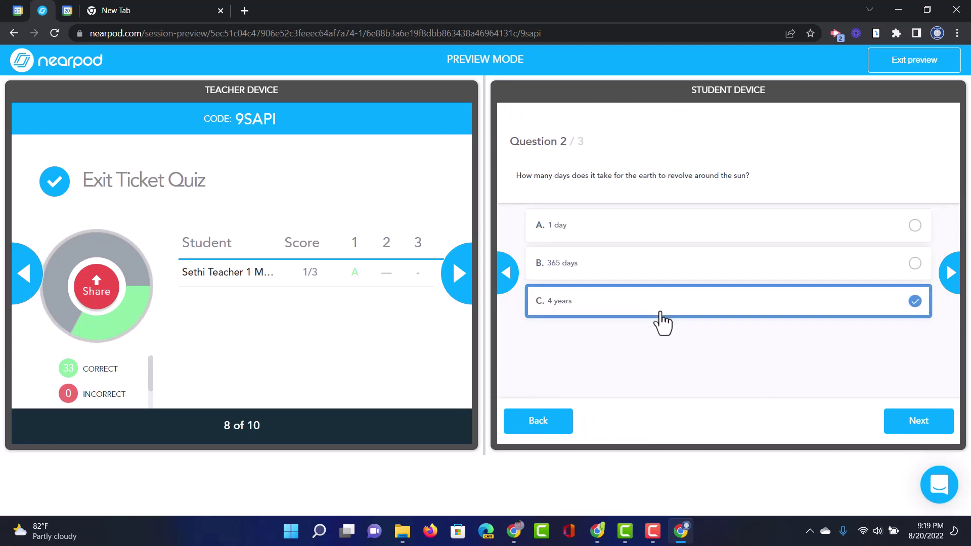
left_click(910, 425)
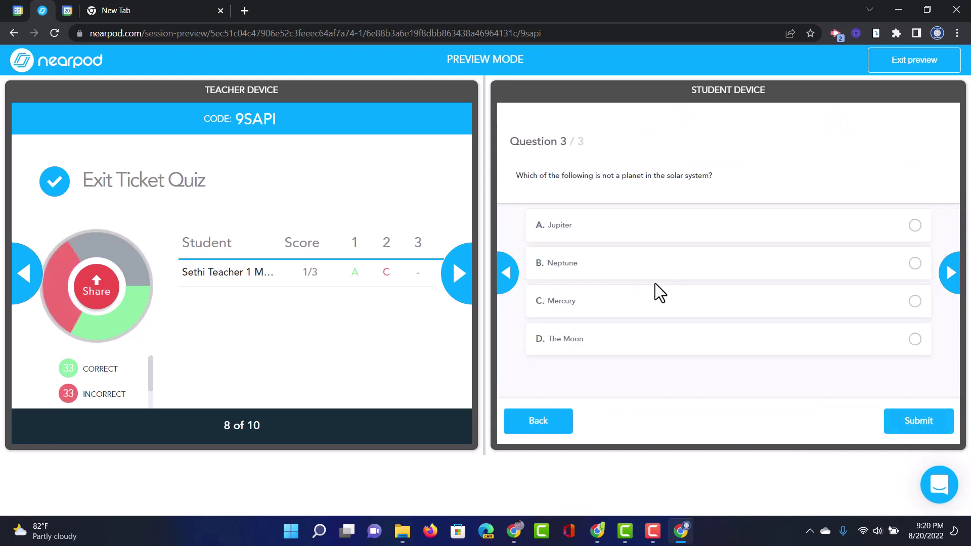
left_click(643, 348)
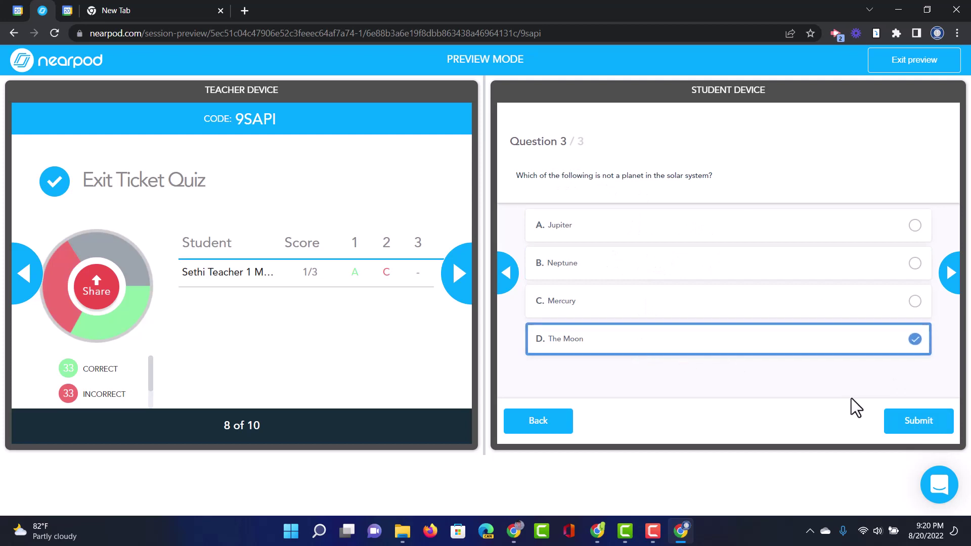
left_click(902, 422)
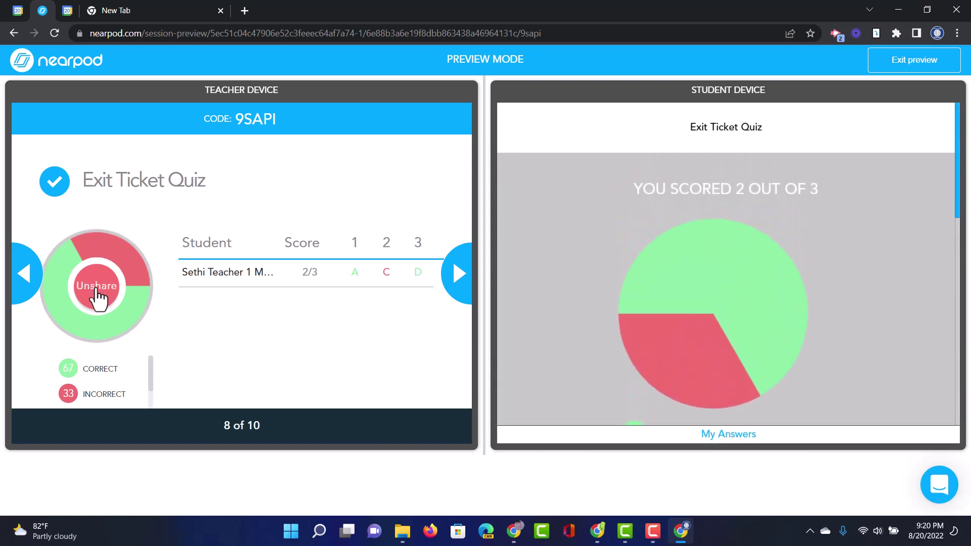
left_click(455, 275)
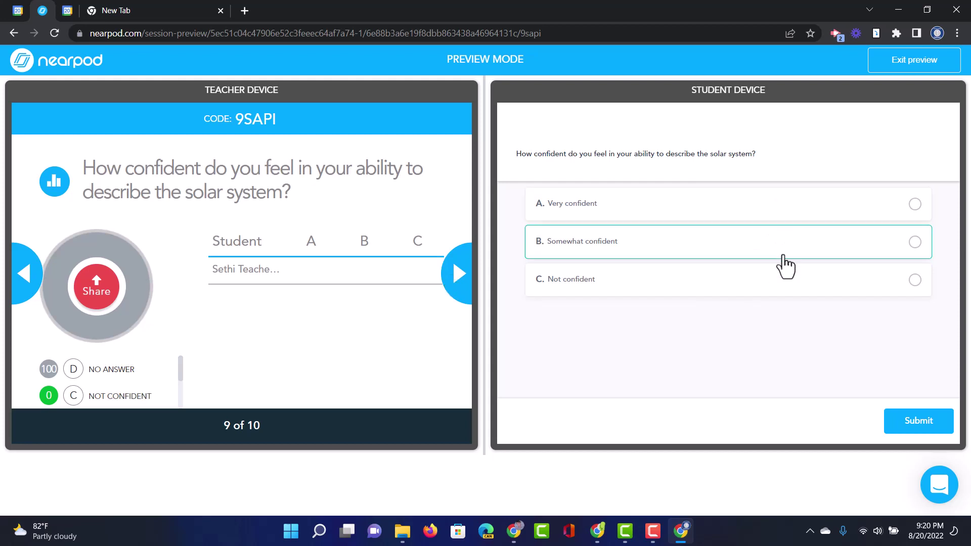
Answer the poll Not confident, share results, reach the Homework slide, and exit the preview.
left_click(781, 301)
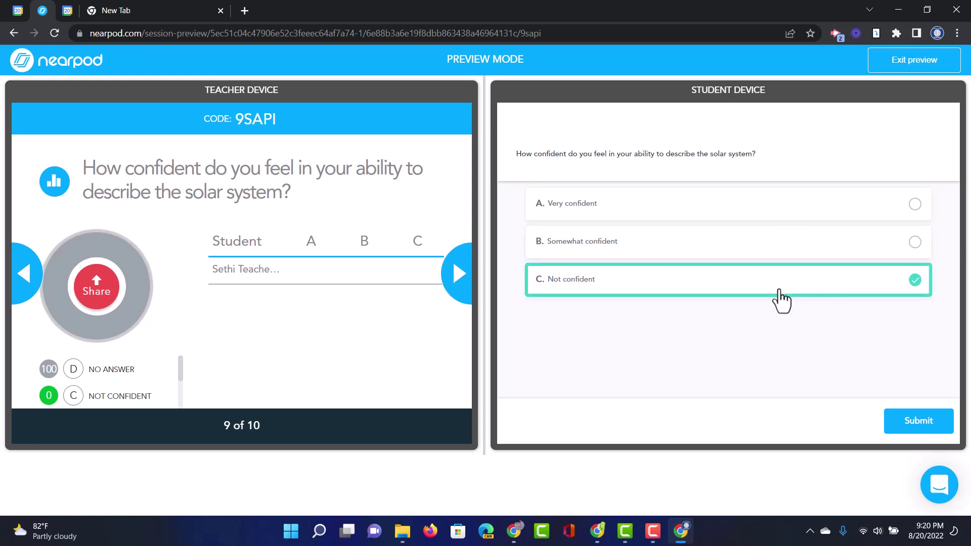
left_click(919, 422)
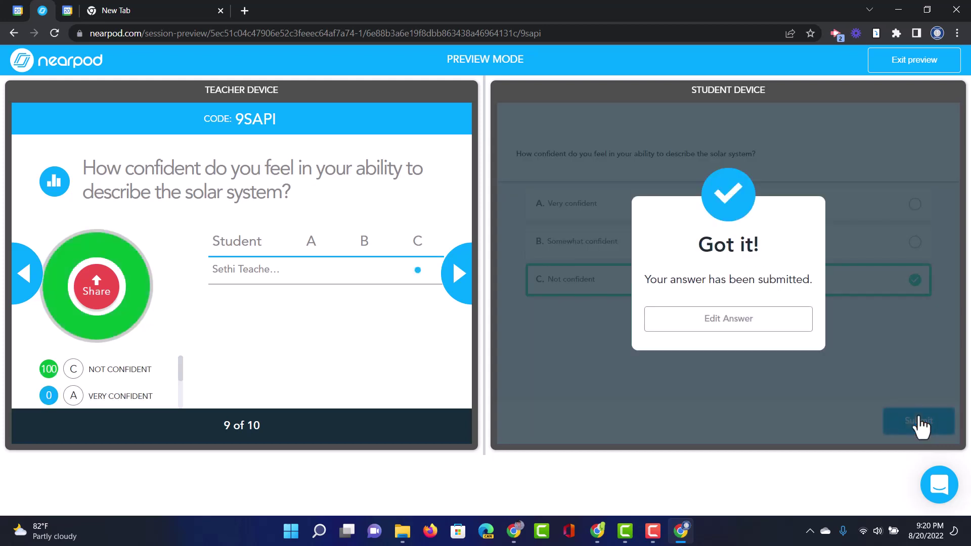
left_click(102, 289)
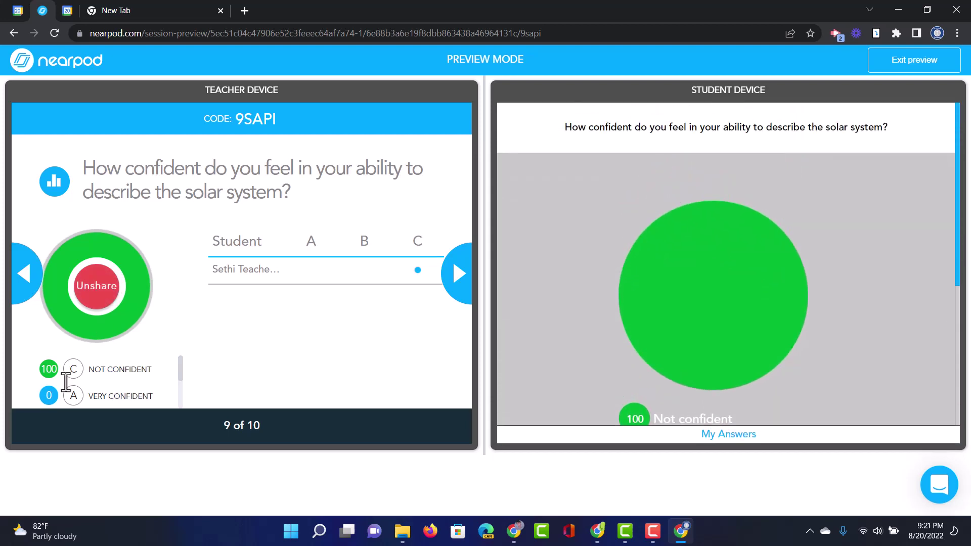
left_click(458, 279)
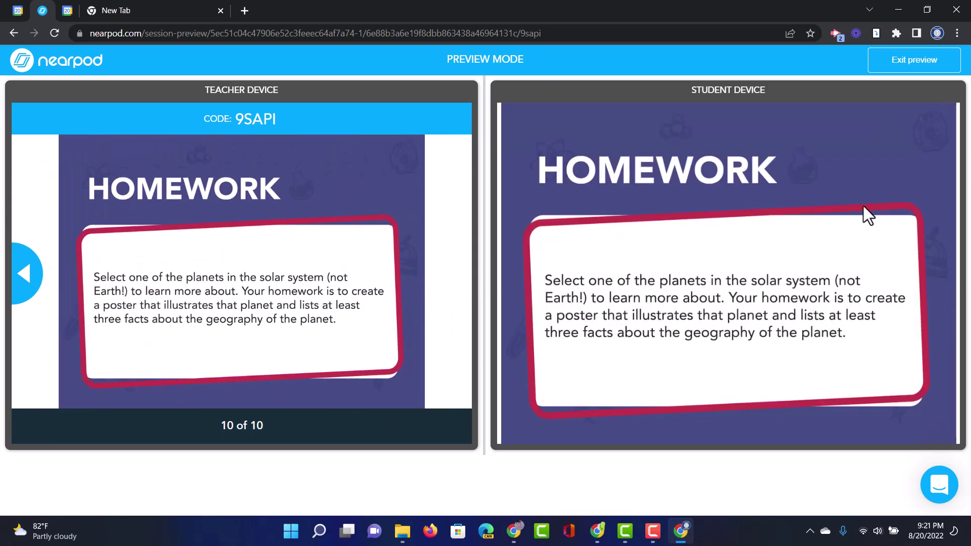
left_click(928, 63)
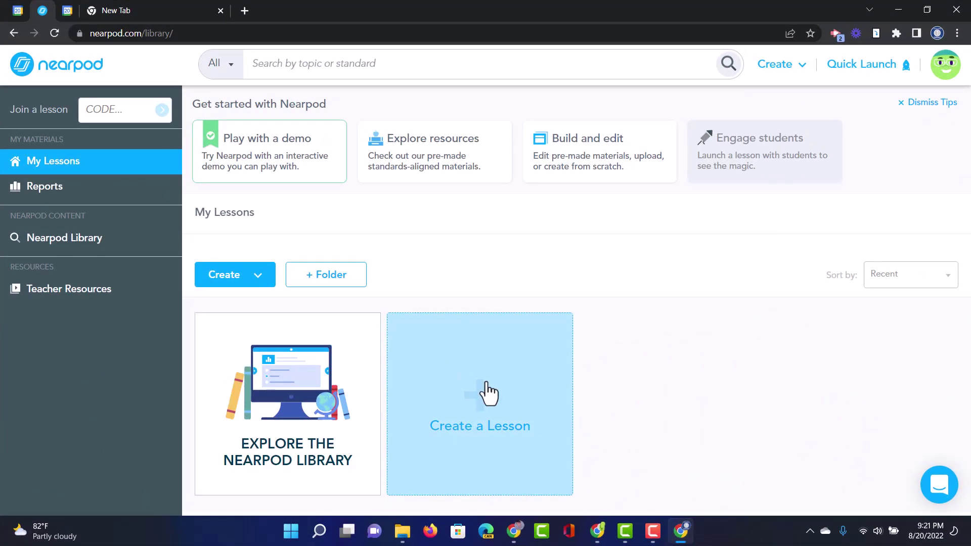
Create a new lesson and show the Activities list under Add Content & Activities.
left_click(487, 383)
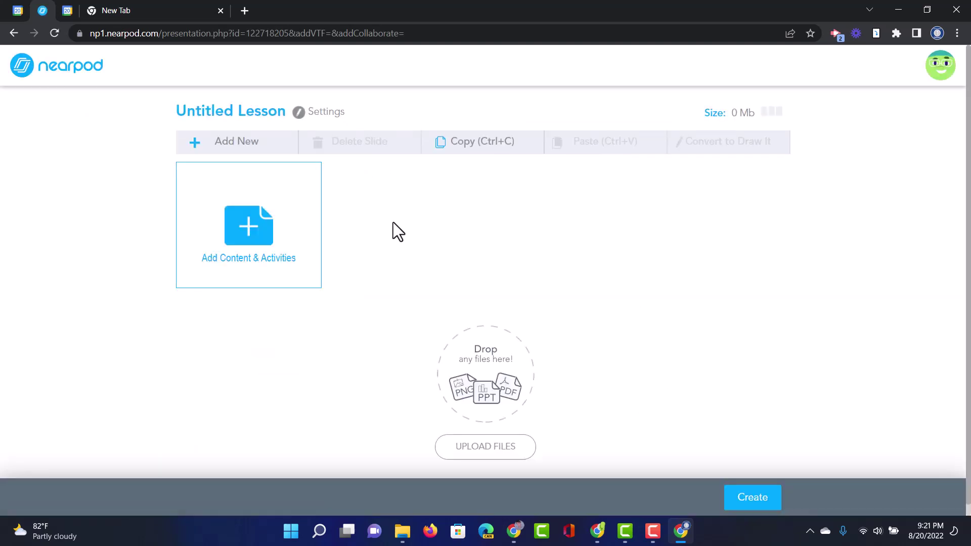
left_click(248, 225)
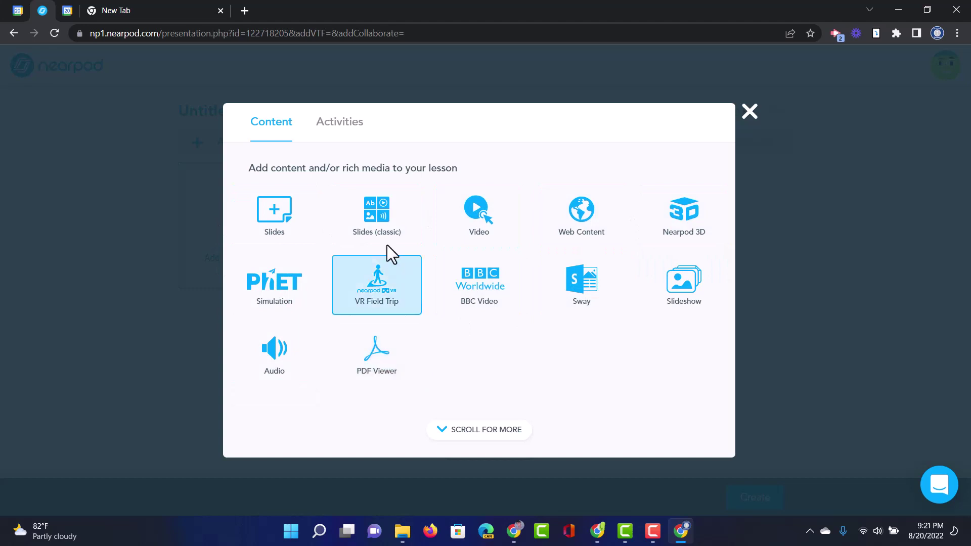
left_click(342, 125)
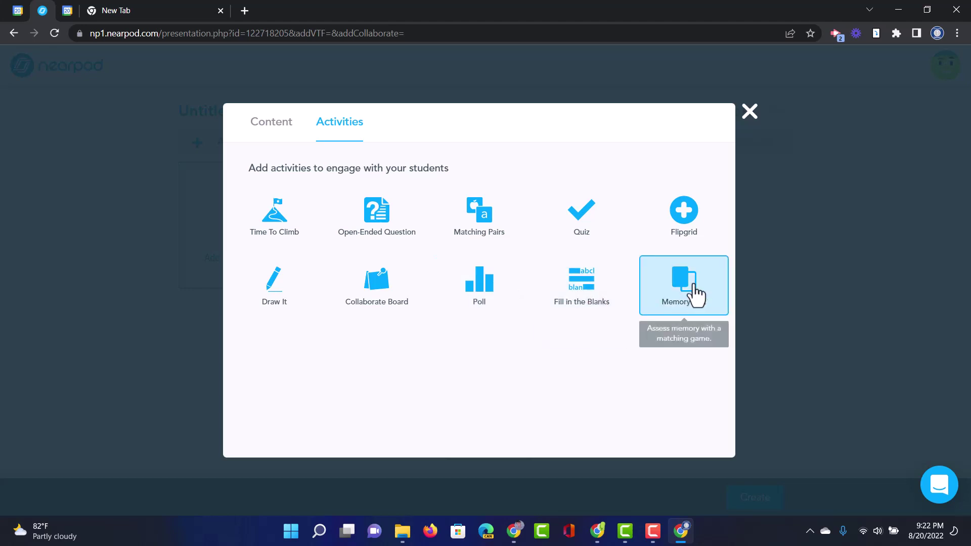
Add a Draw It activity with the instruction 'Draw an image of our solar system.'.
left_click(273, 289)
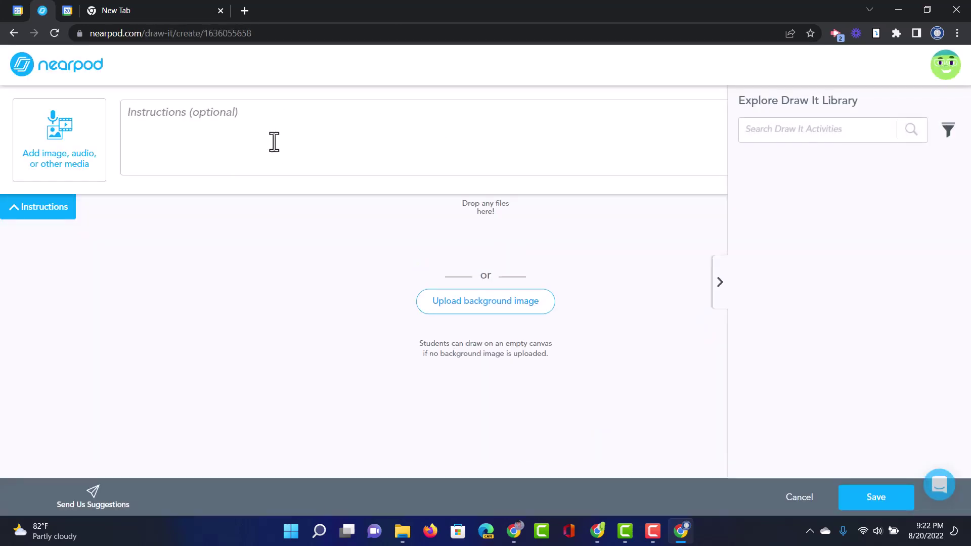
left_click(273, 142)
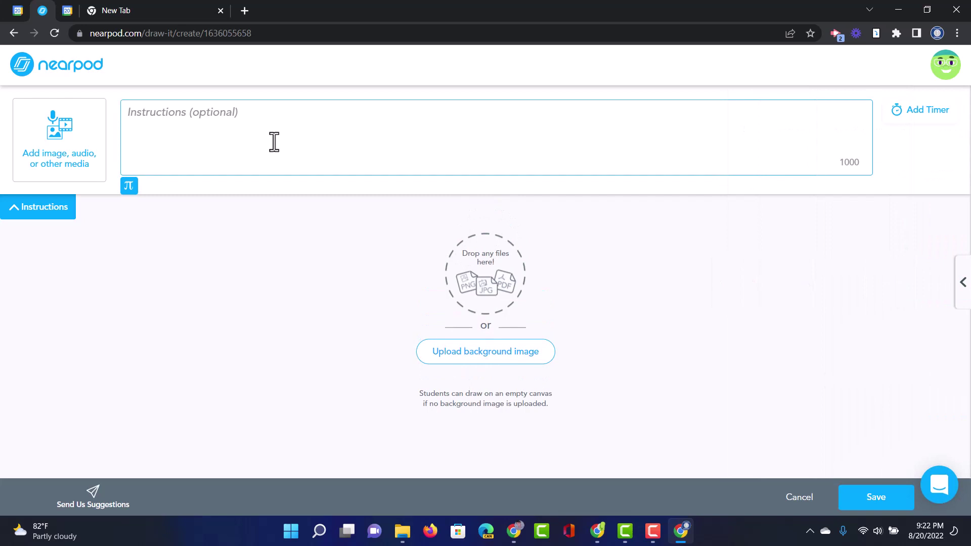
type("Pleas")
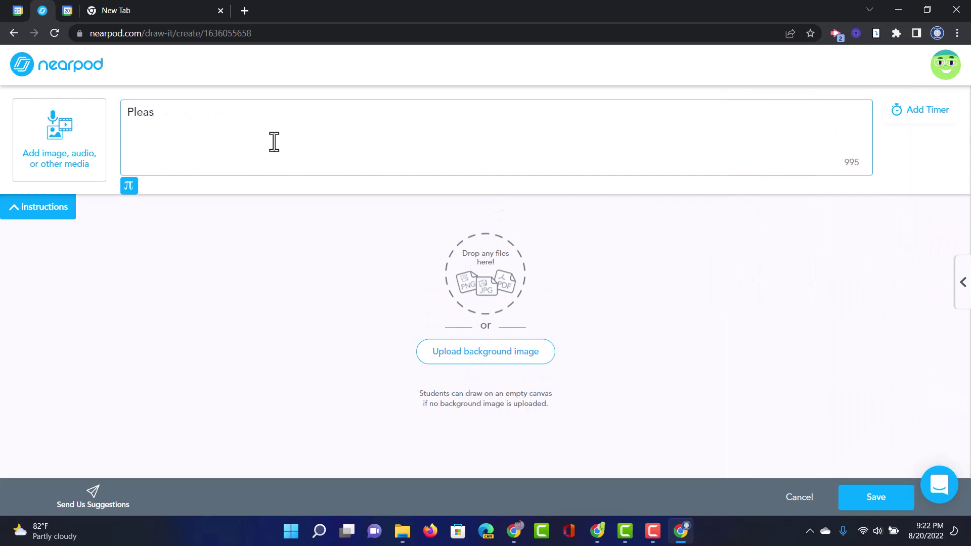
key("BackSpace")
key("BackSpace")
key("BackSpace")
type("Draw an i")
type("mage of our solar ")
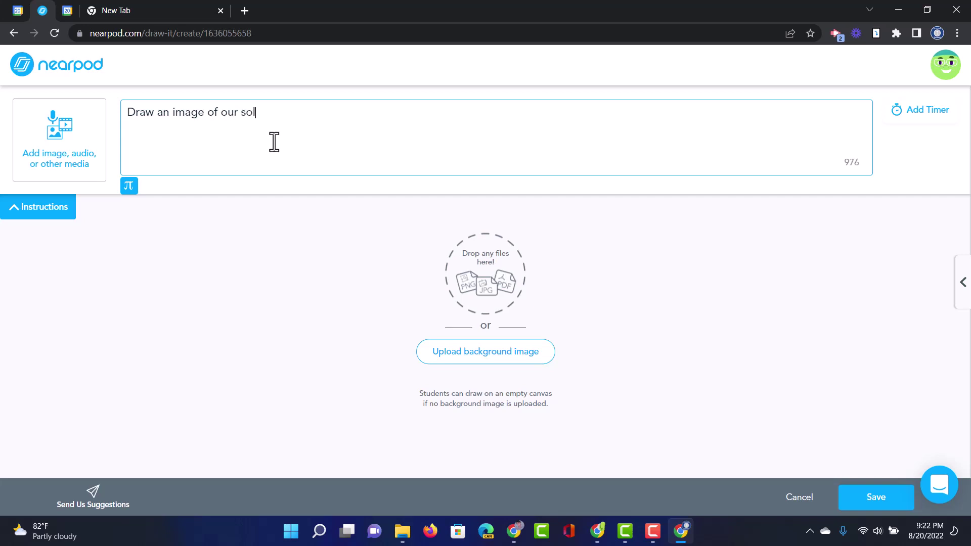
type("system.")
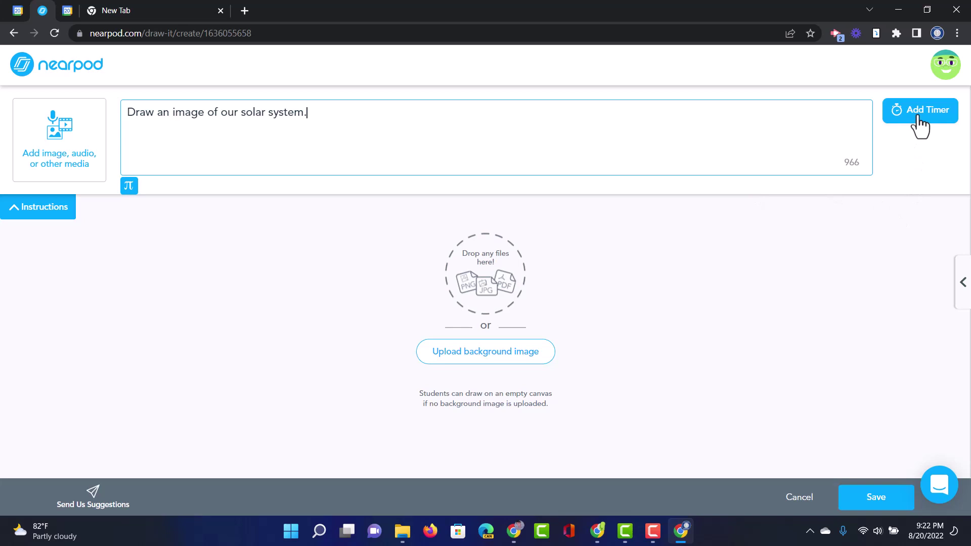
Attach the first 'drawing' image search result to the Draw It activity.
left_click(57, 150)
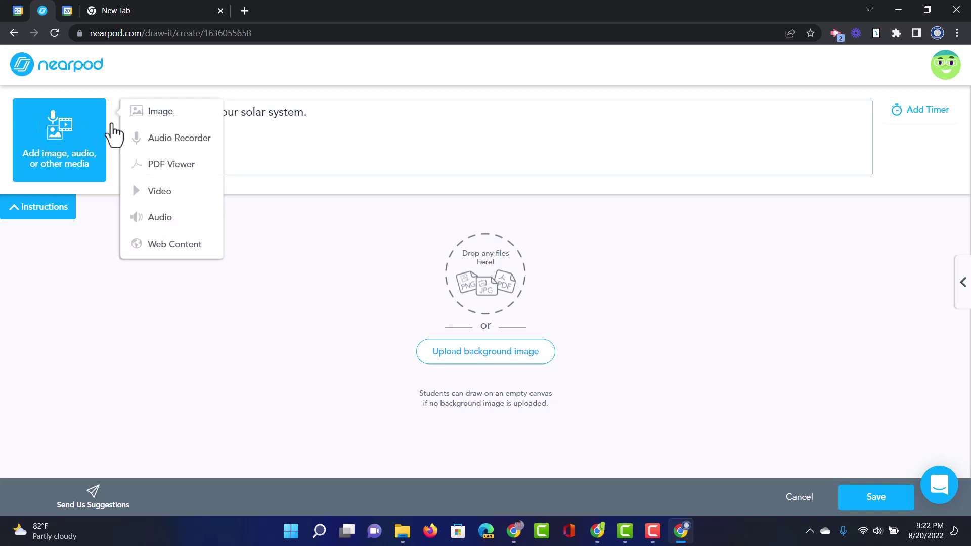
left_click(170, 112)
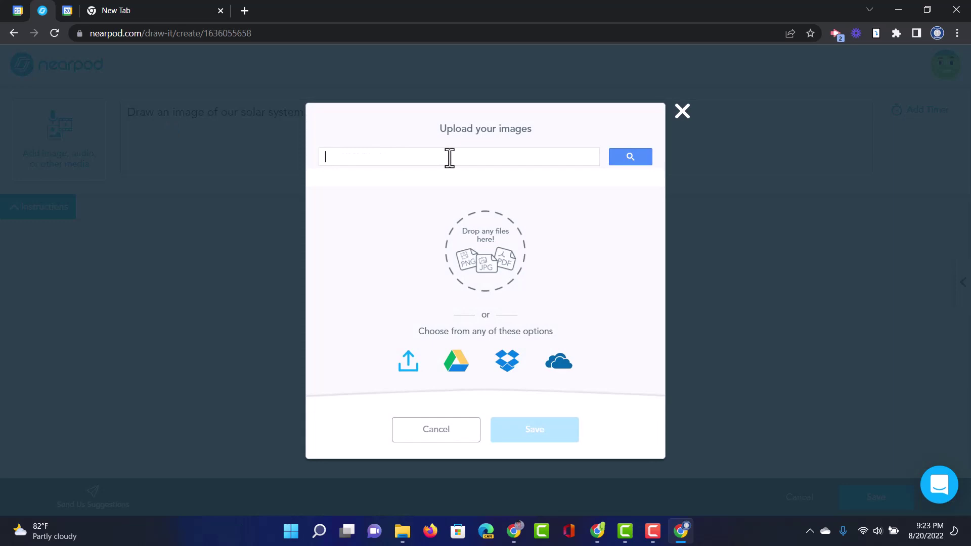
type("drawing")
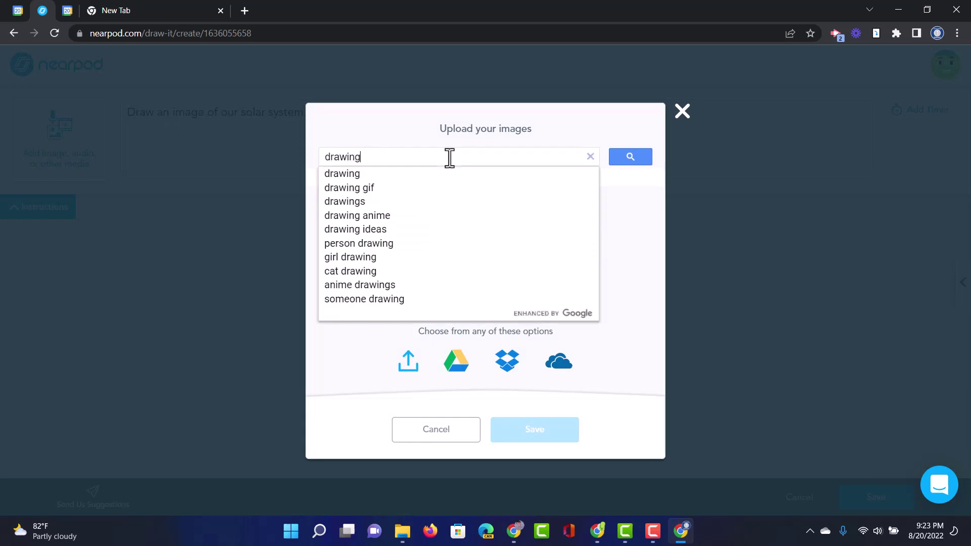
key("Return")
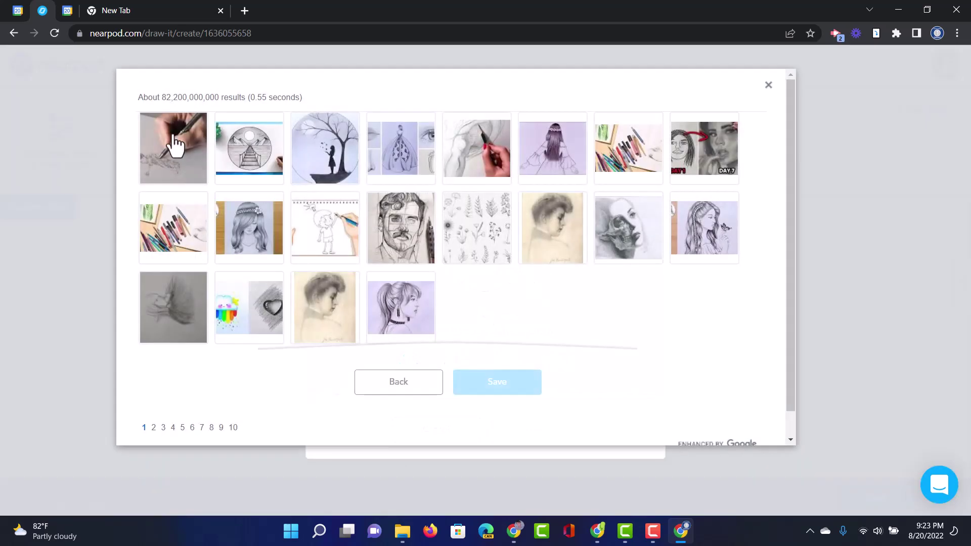
left_click(175, 148)
left_click(497, 384)
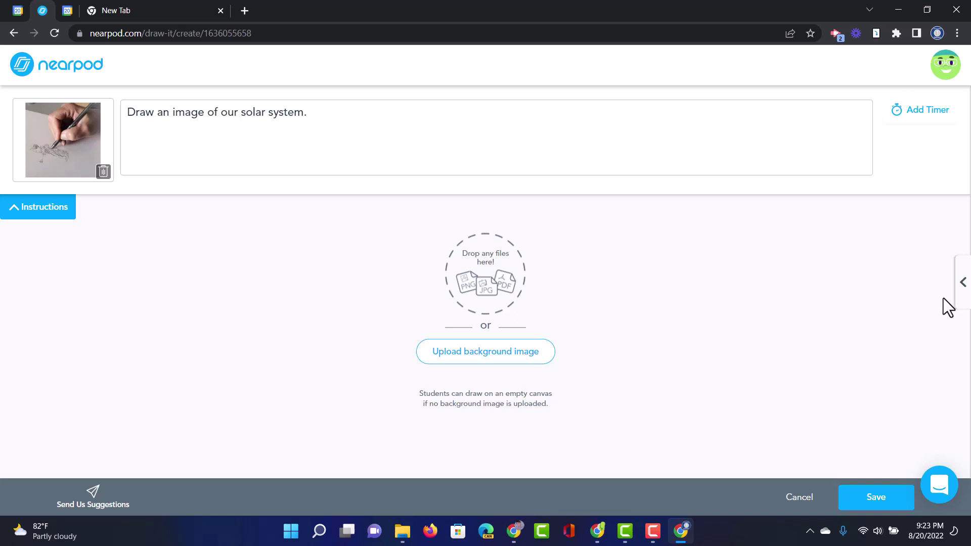
Replace the activity with the Draw It Library's Our Solar System labelling template.
left_click(963, 285)
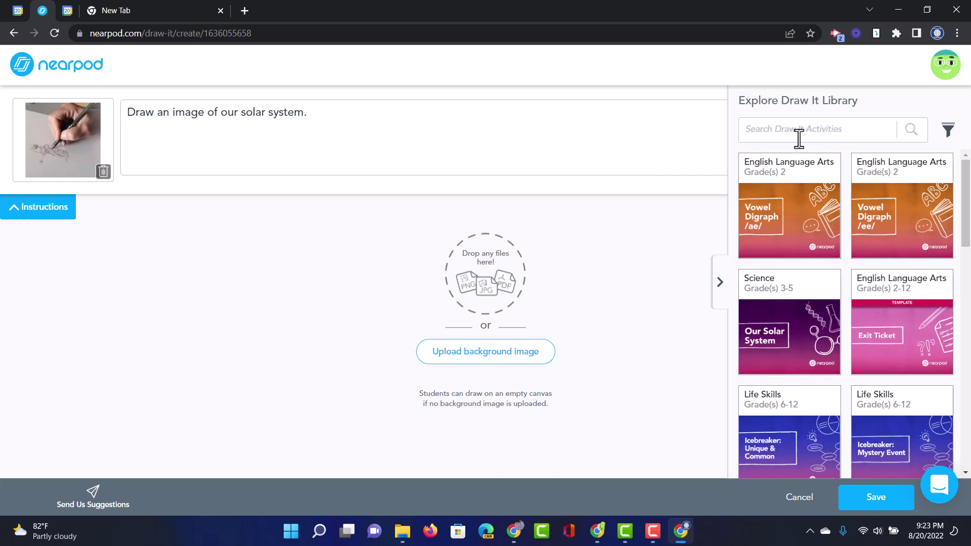
left_click(792, 349)
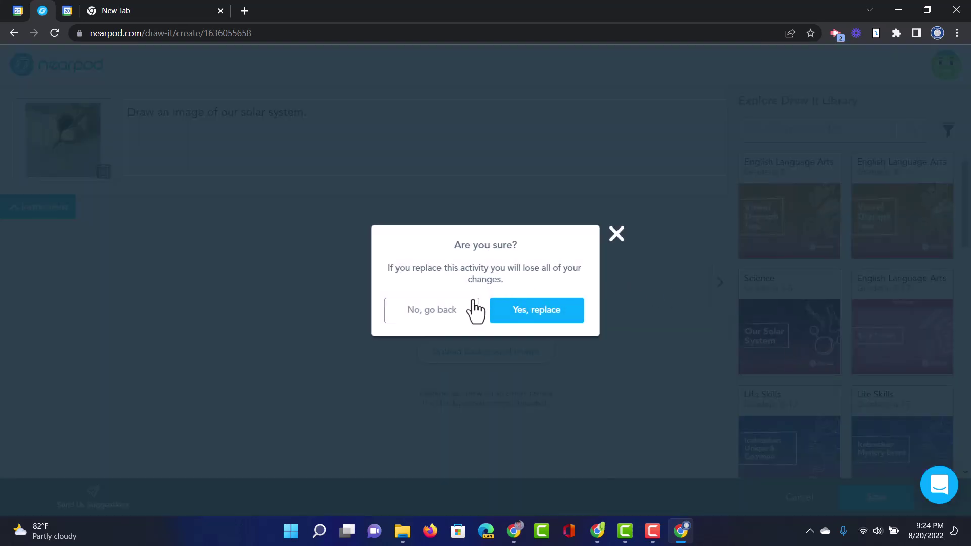
left_click(536, 319)
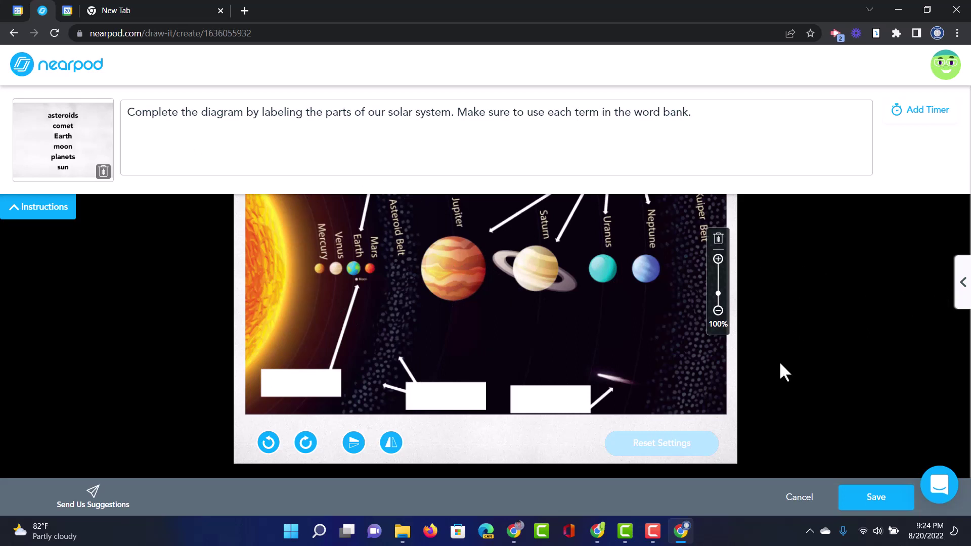
Save the Draw It slide and rename the lesson 'Demo Lesson Free'.
left_click(878, 500)
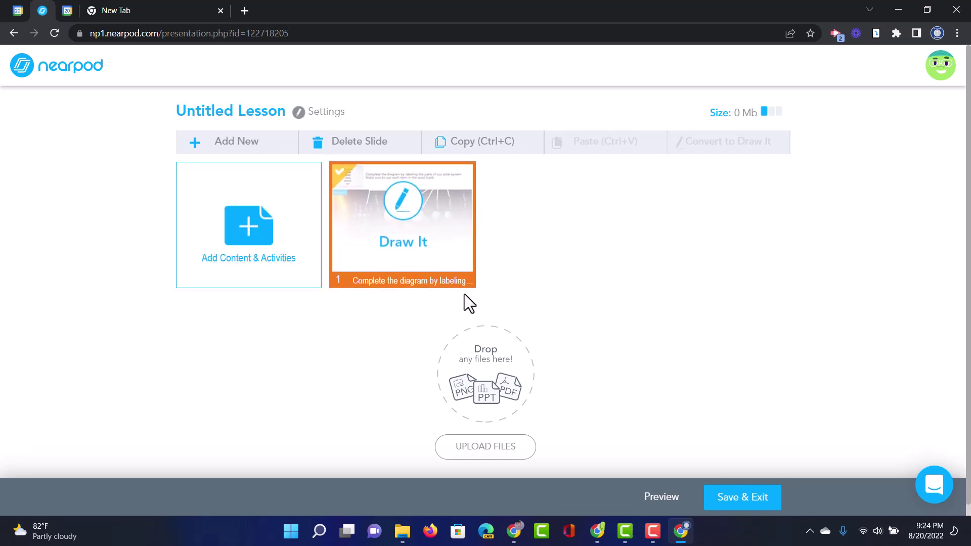
left_click(266, 114)
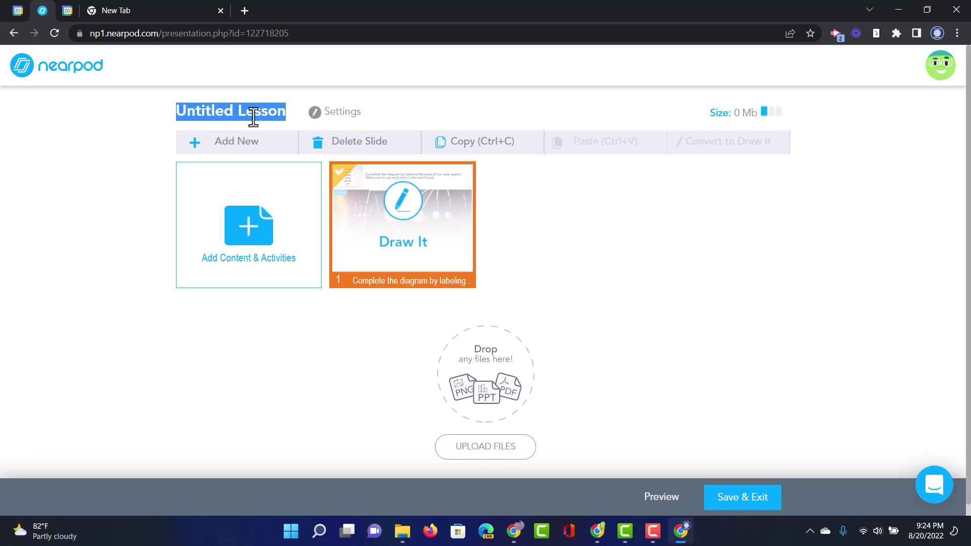
type("Demo Lesson")
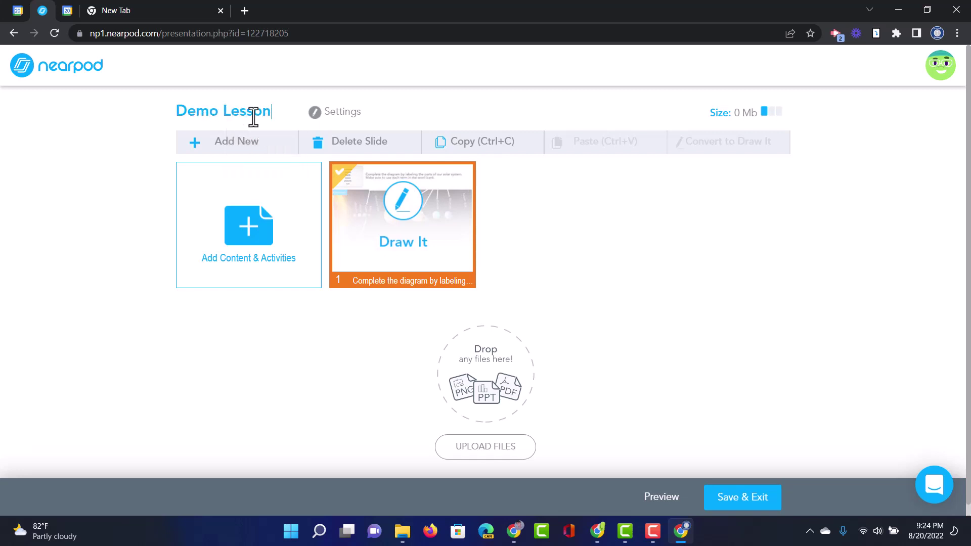
type(" Free")
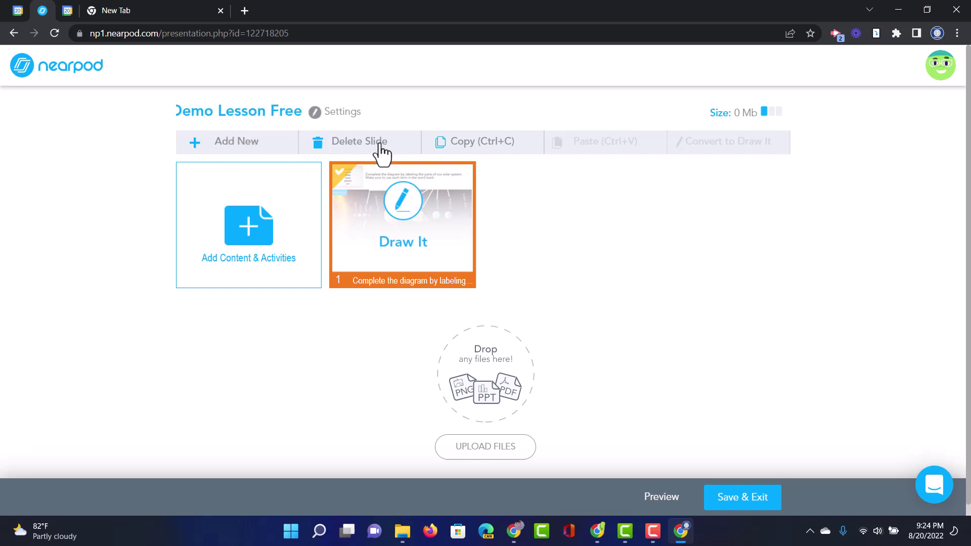
left_click(789, 281)
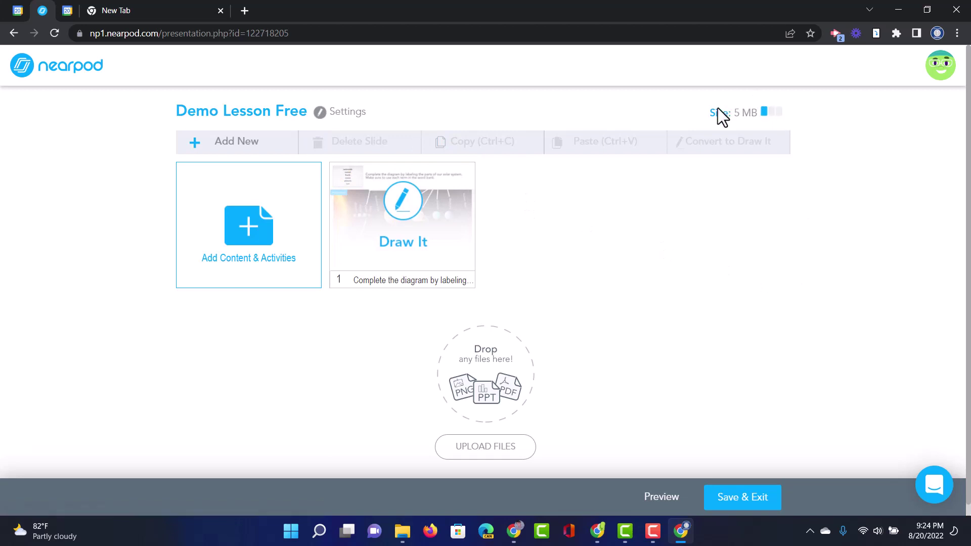